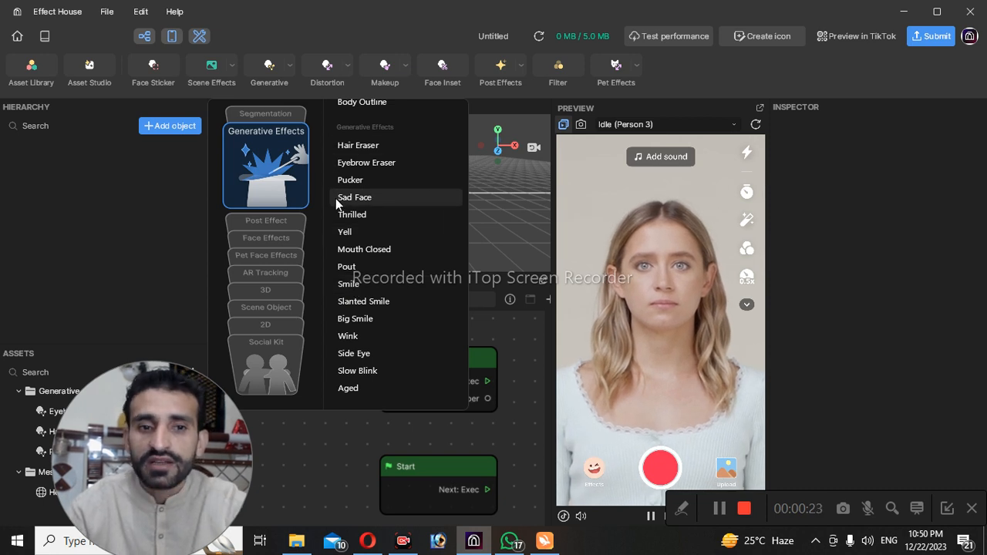
scroll(345, 211, "down", 1)
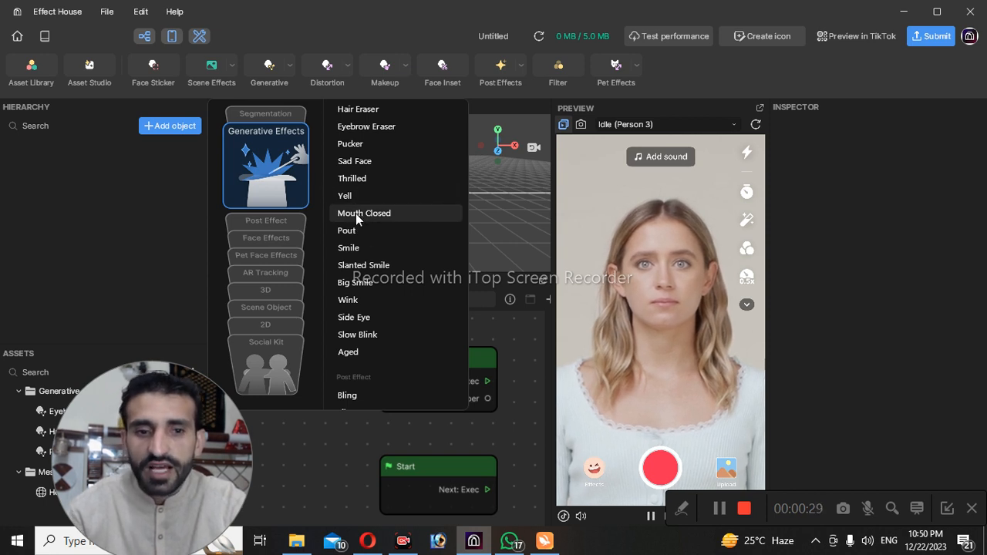
scroll(356, 214, "down", 1)
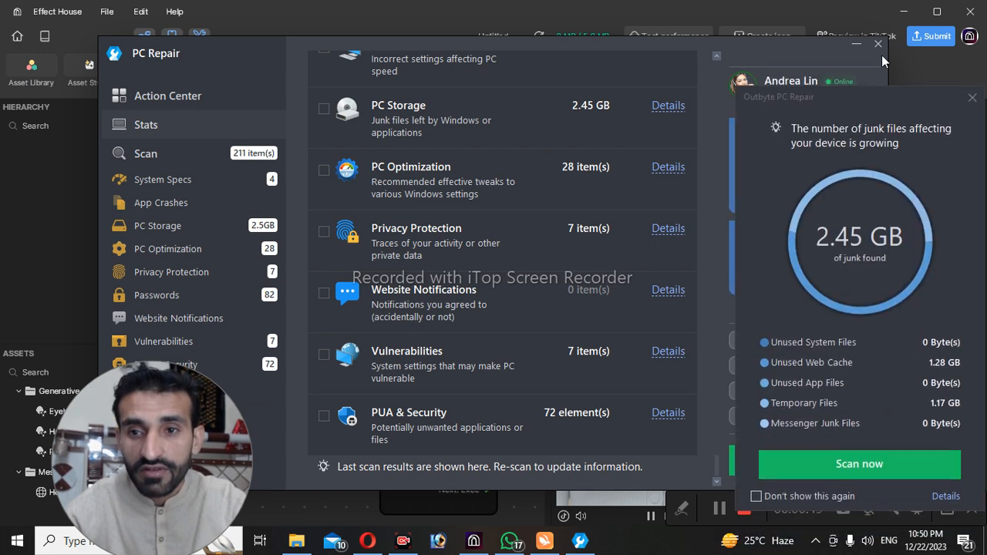
Close the PC Repair window and dismiss its junk-files notification
left_click(879, 45)
left_click(587, 297)
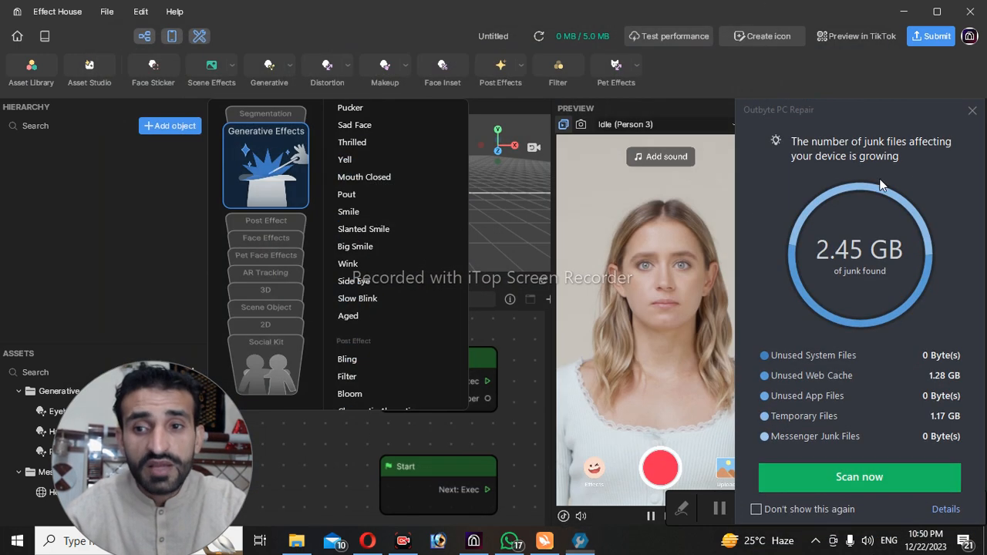
left_click(972, 111)
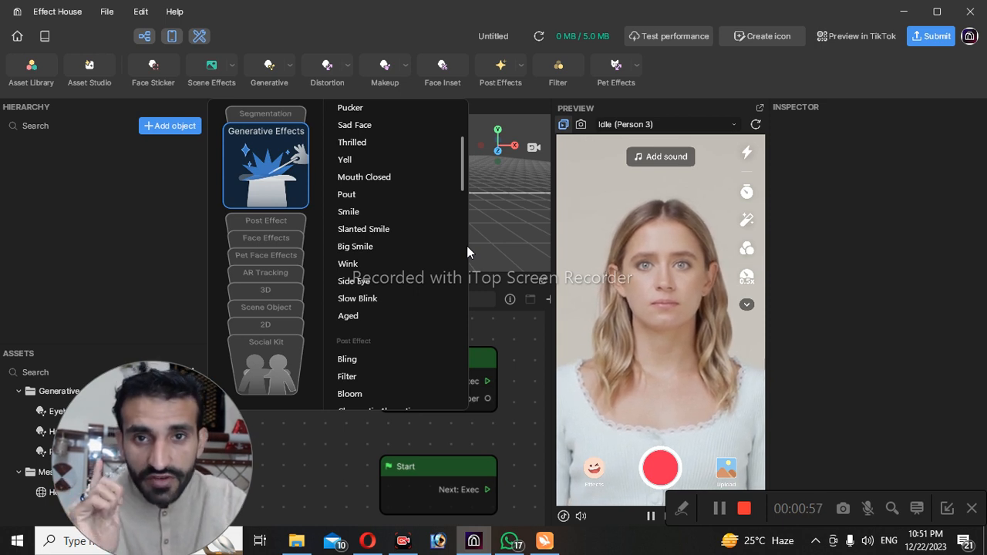
Look through the categories of objects that can be added, from Segmentation and Generative Effects to Social Kit
scroll(349, 151, "up", 2)
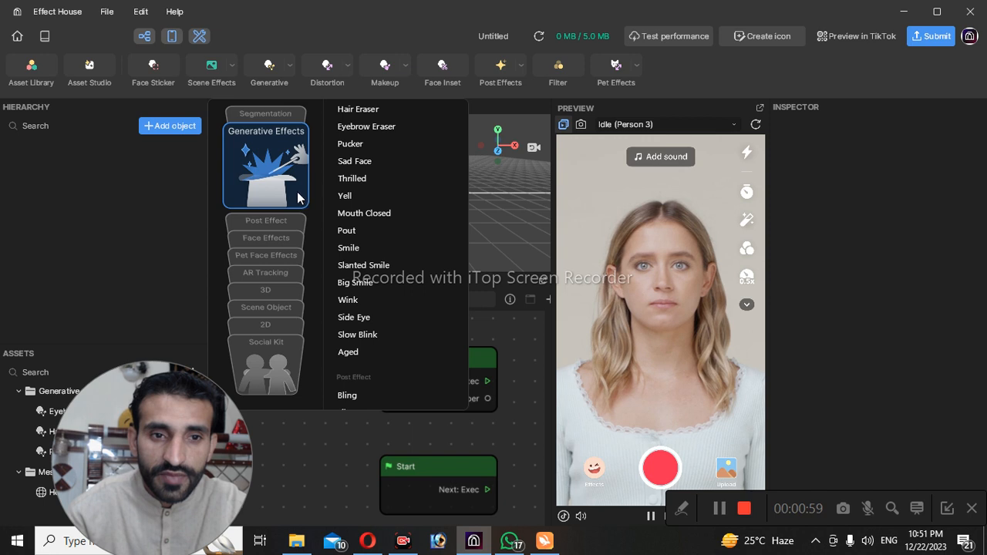
scroll(327, 188, "up", 4)
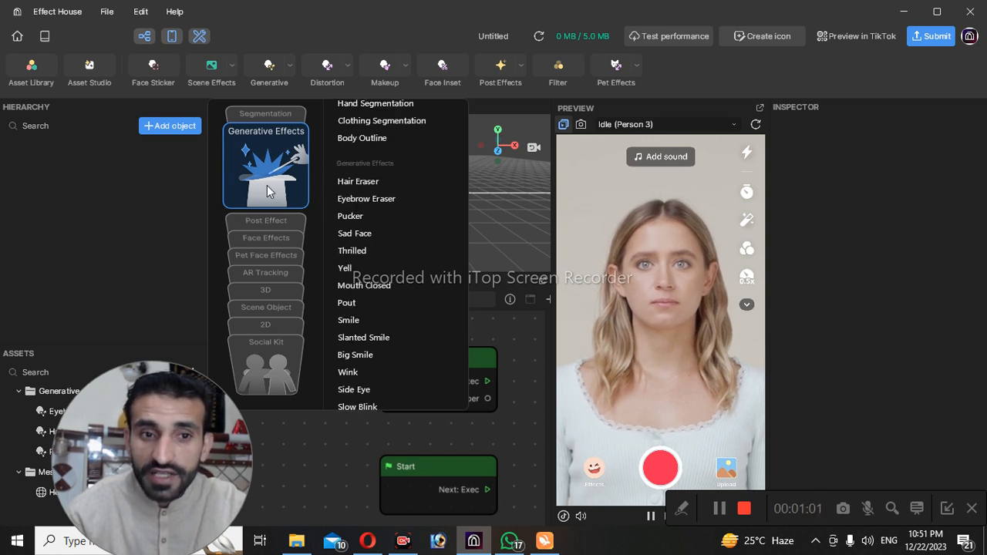
left_click(270, 123)
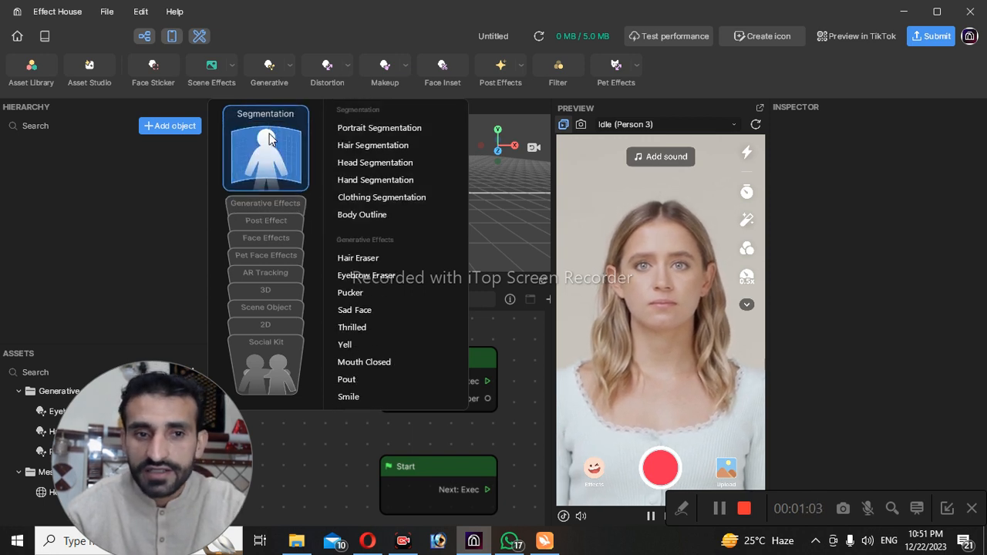
left_click(270, 197)
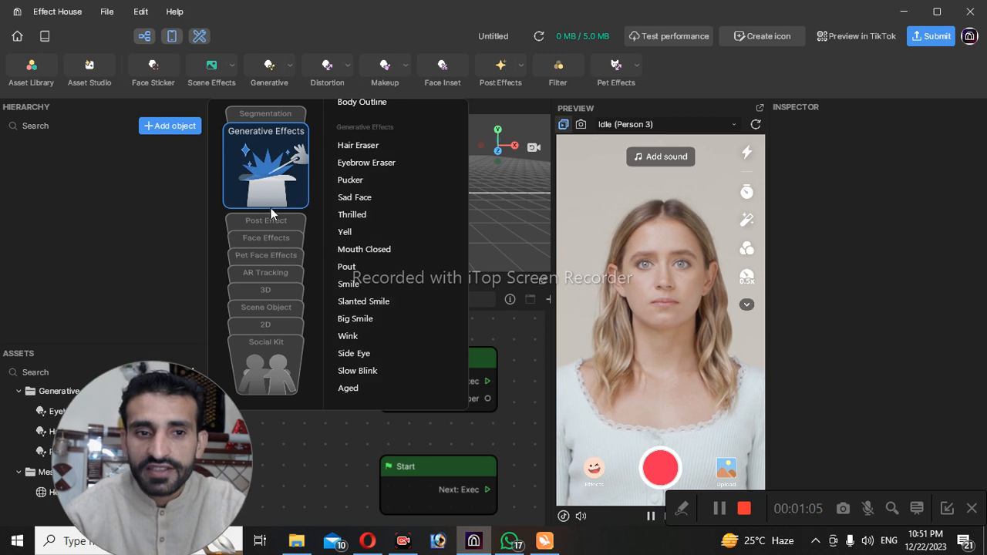
left_click(271, 220)
left_click(270, 239)
left_click(269, 260)
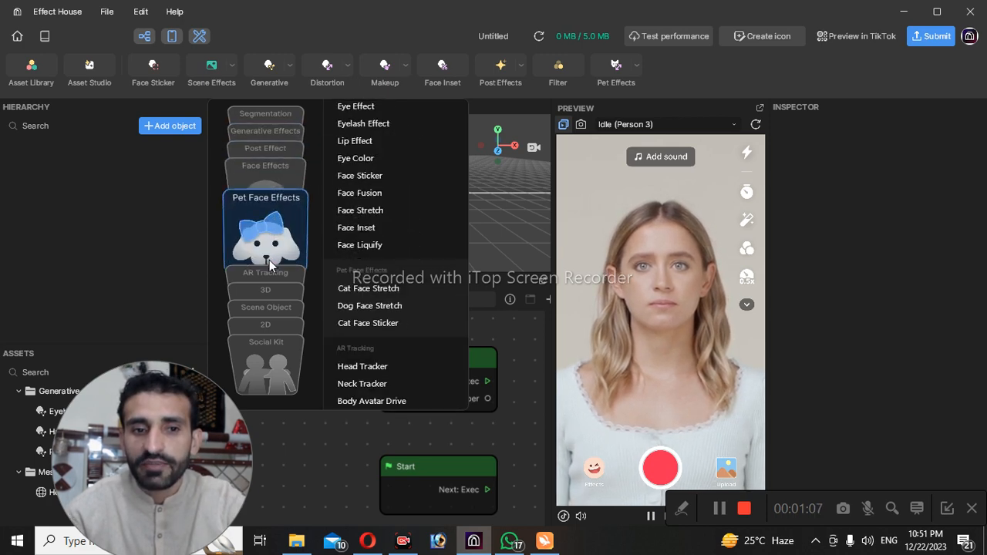
left_click(269, 273)
left_click(269, 283)
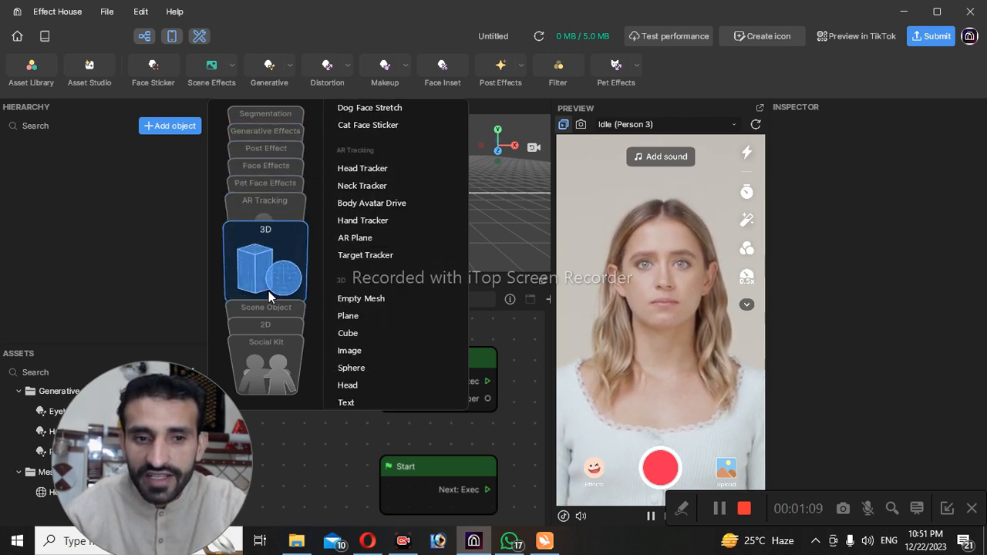
left_click(267, 309)
left_click(270, 328)
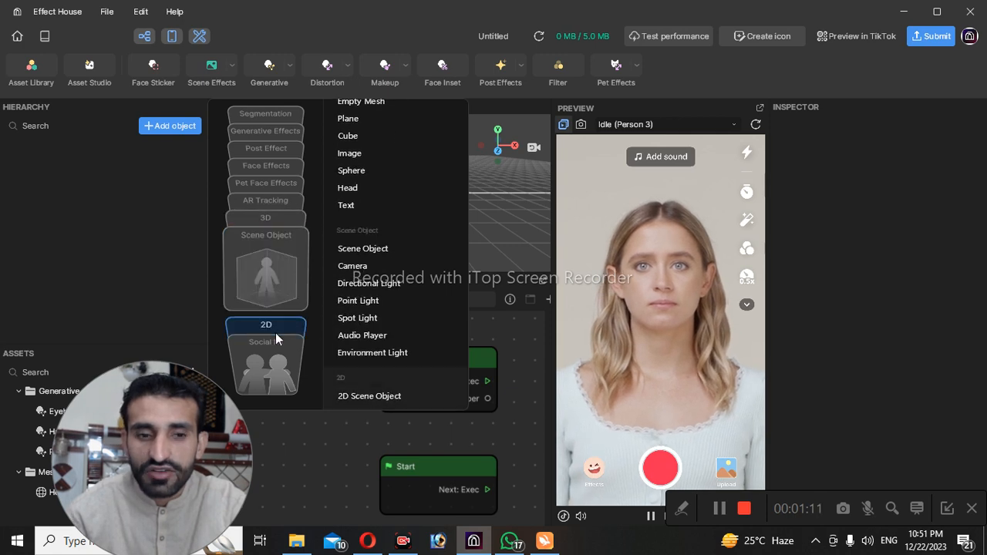
left_click(273, 355)
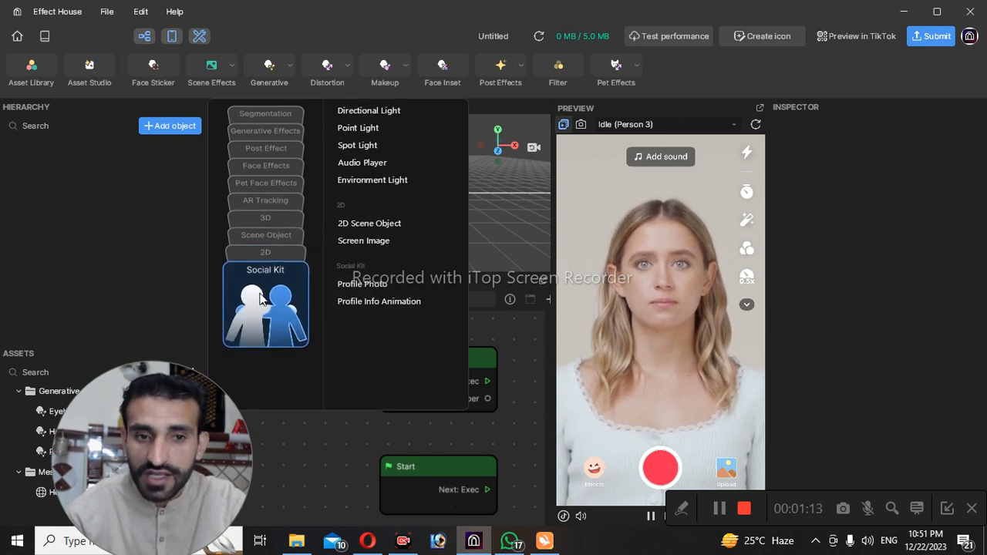
left_click(267, 229)
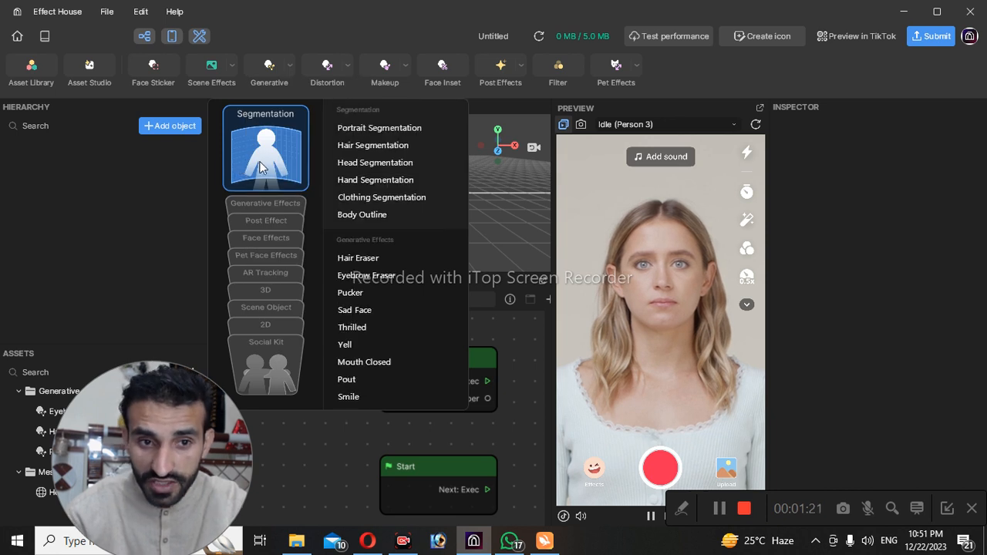
mouse_move(270, 205)
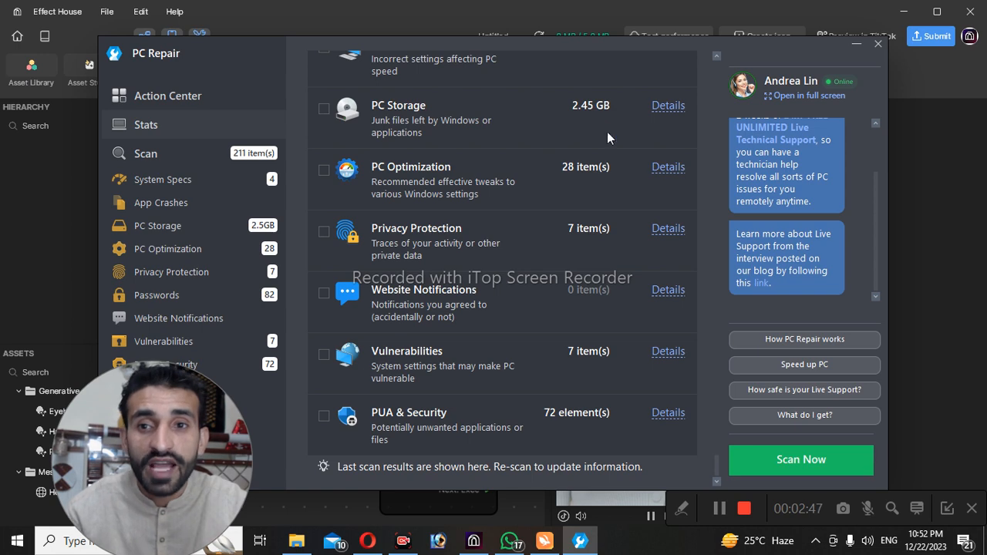
Minimize the PC Repair window and add the Bling post effect to the project
left_click(853, 43)
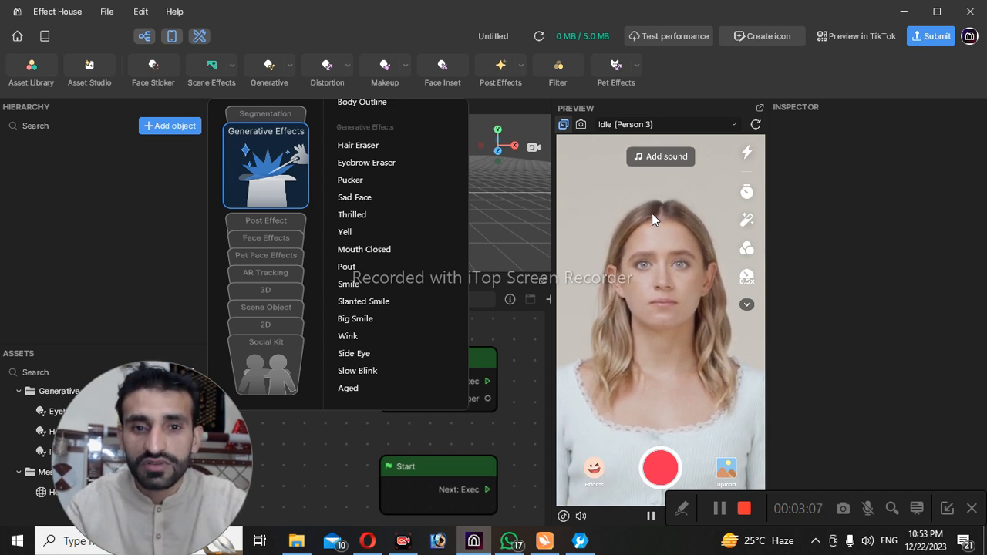
left_click(152, 165)
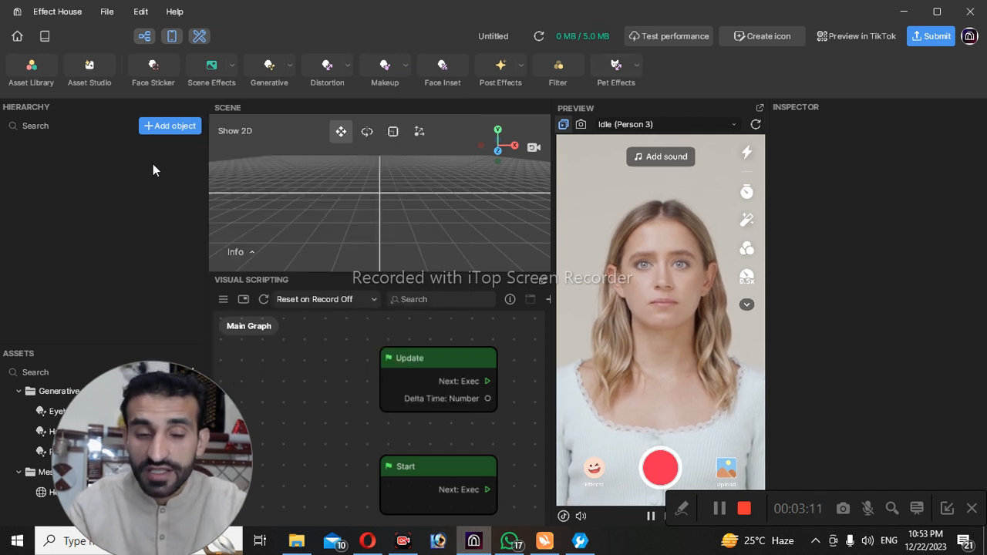
left_click(189, 131)
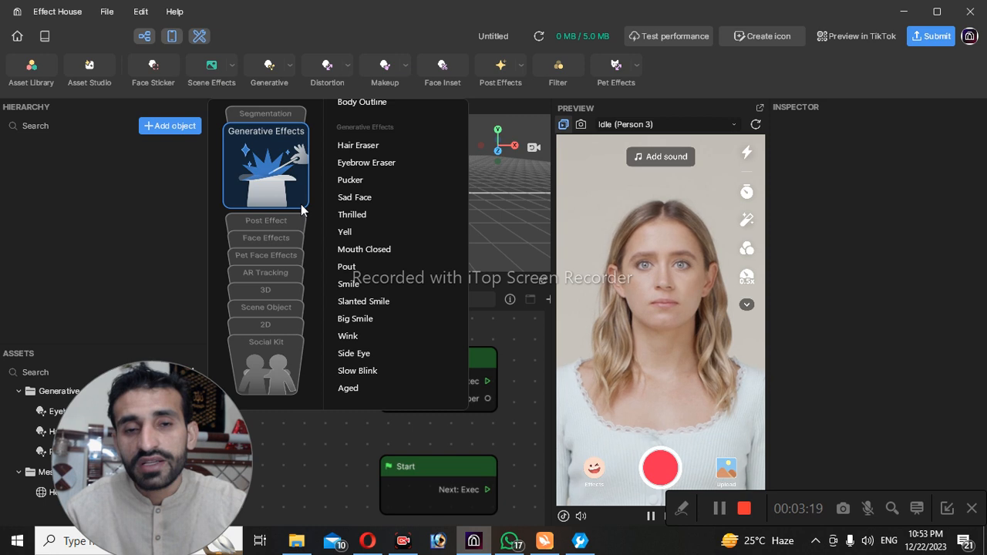
left_click(271, 216)
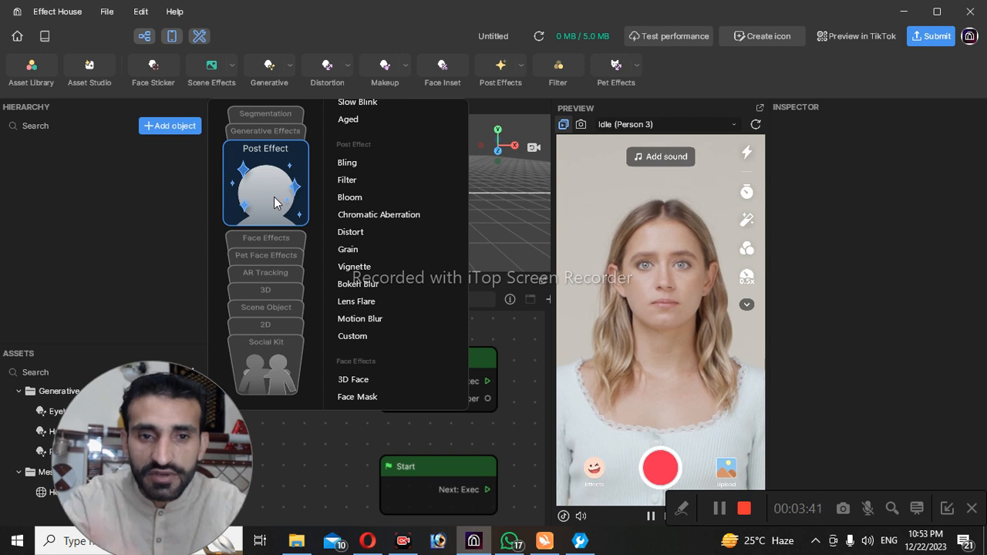
left_click(359, 166)
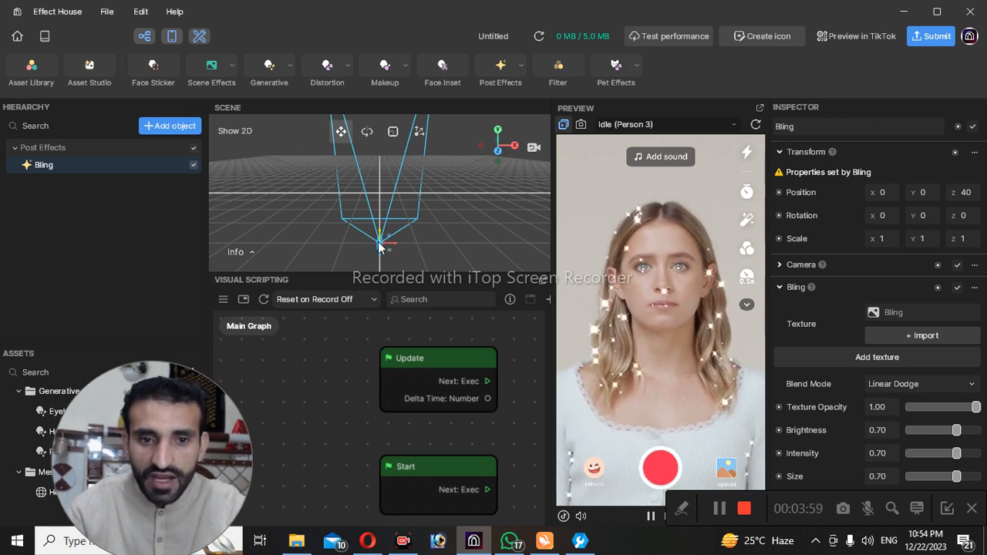
Reposition the Bling object in the 3D scene to about X 6.08, Y -6.66, Z 36.07
left_click_drag(381, 246, 412, 251)
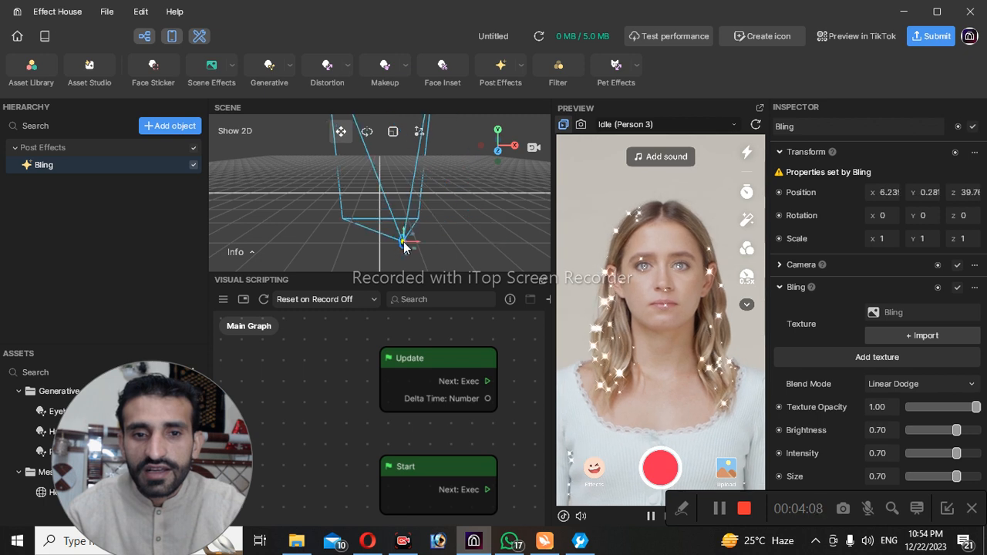
left_click(532, 149)
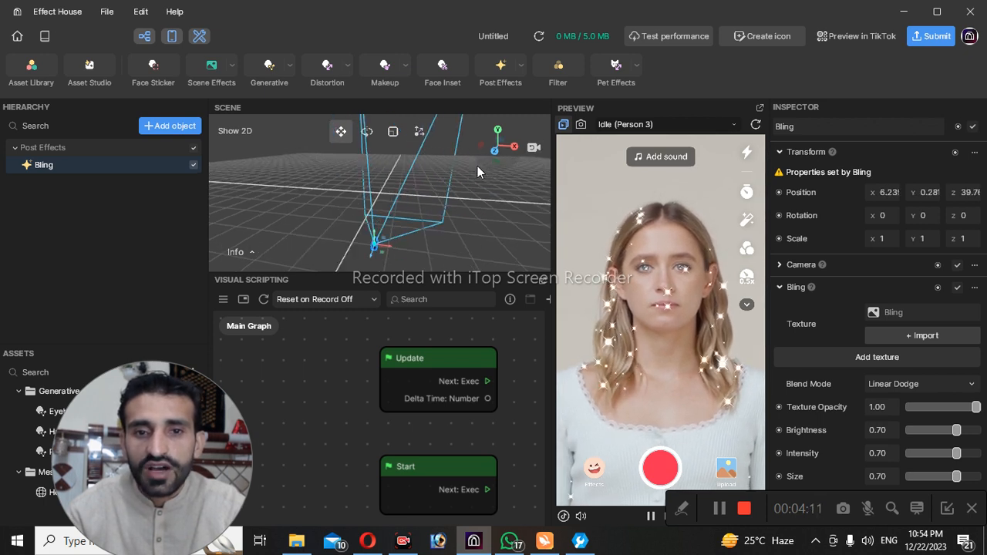
left_click(440, 153)
right_click_drag(483, 177, 463, 151)
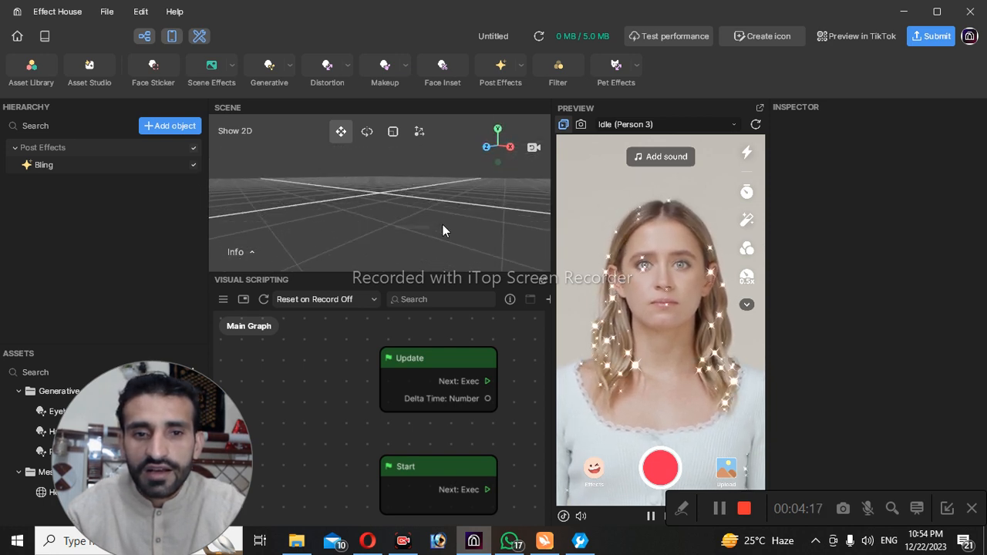
right_click_drag(501, 171, 458, 154)
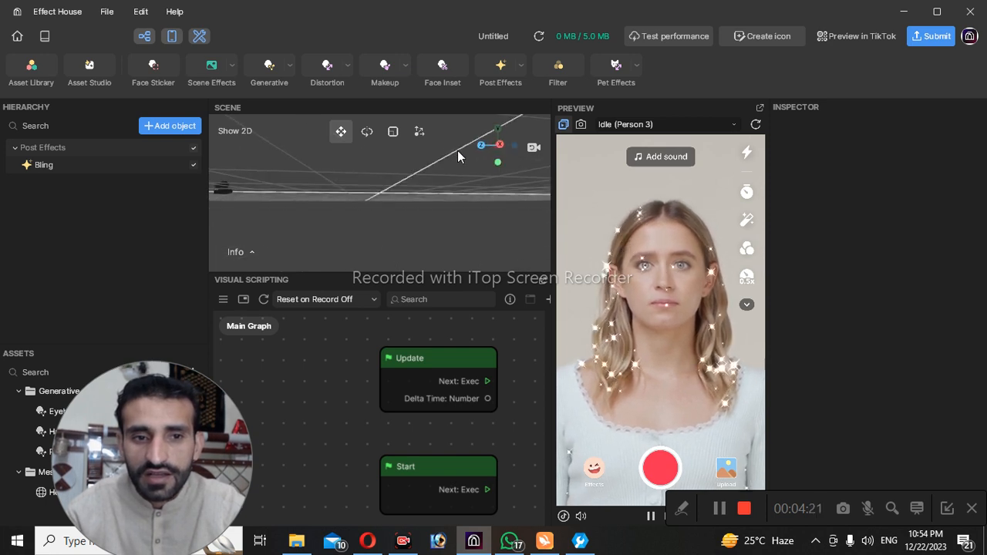
mouse_move(509, 164)
right_mouse_down()
mouse_move(489, 169)
mouse_move(470, 156)
mouse_move(487, 181)
mouse_move(514, 178)
right_mouse_up()
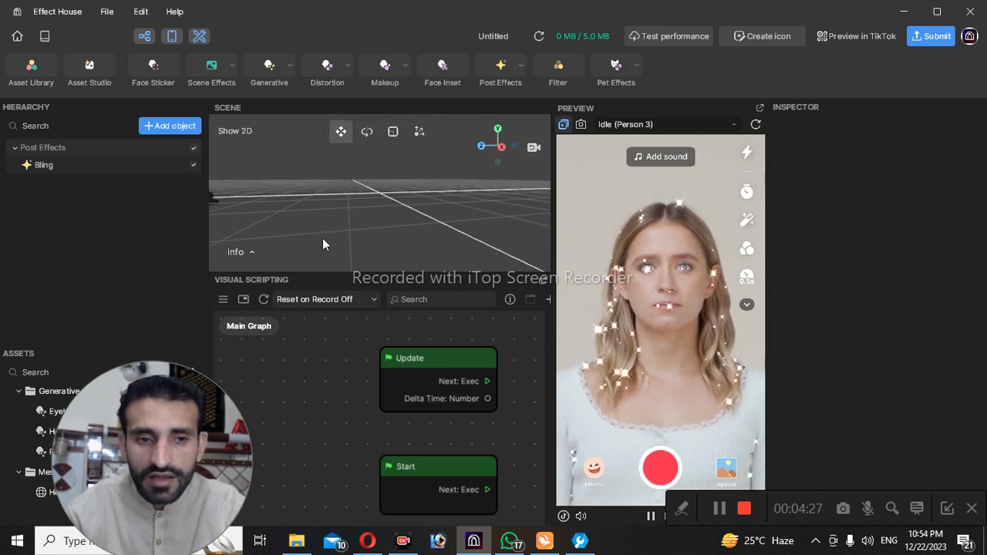
left_click(308, 195)
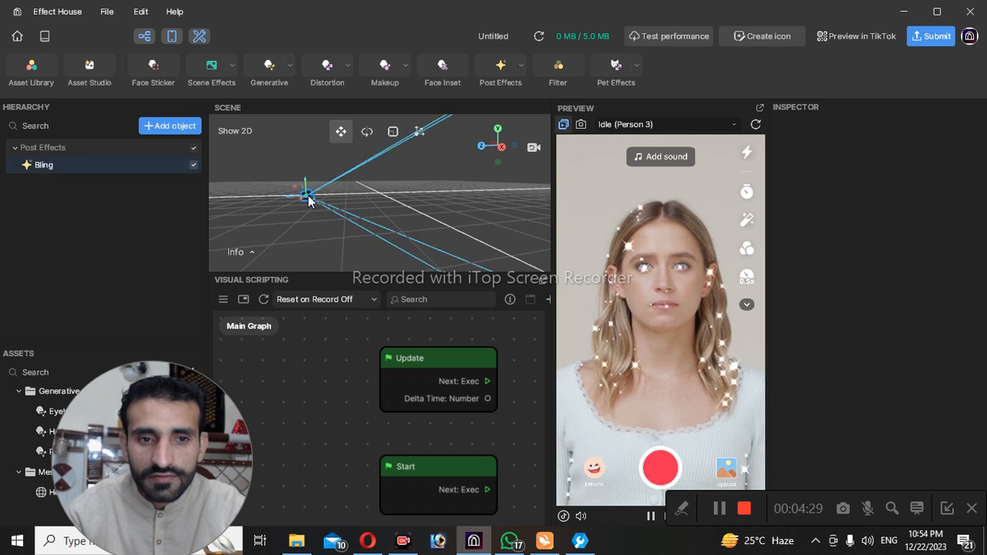
left_click_drag(307, 195, 315, 219)
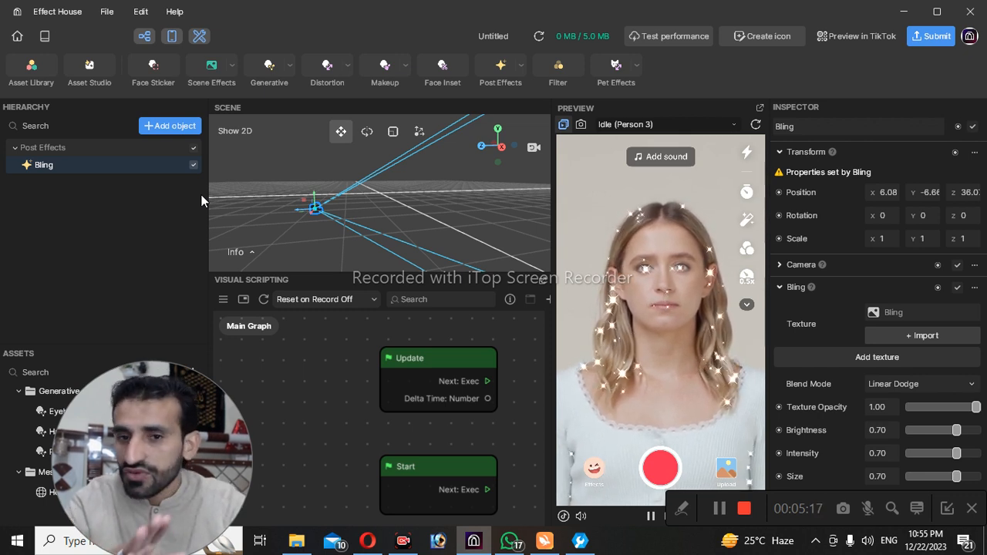
Look over the Bling effect's properties and the assets available for its texture
scroll(823, 272, "down", 2)
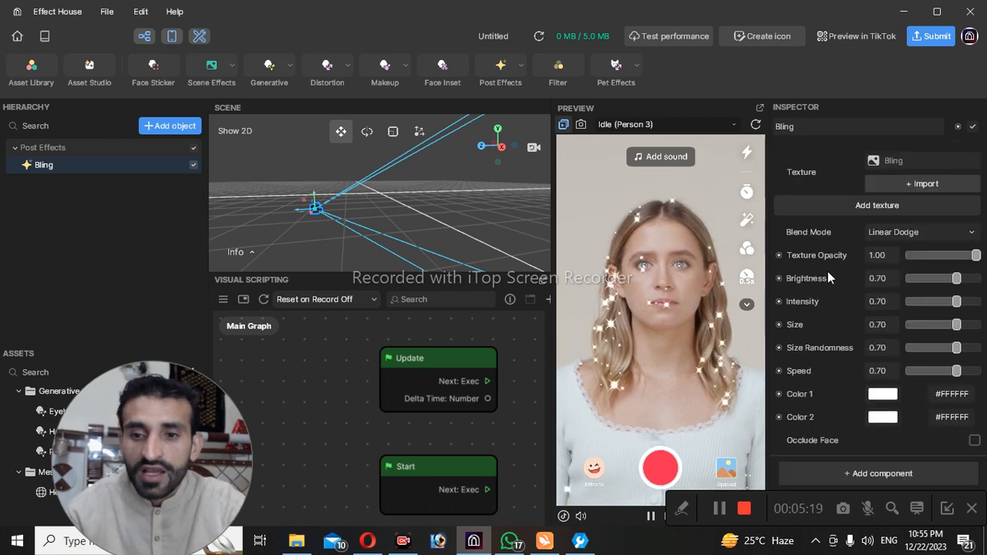
scroll(886, 251, "up", 2)
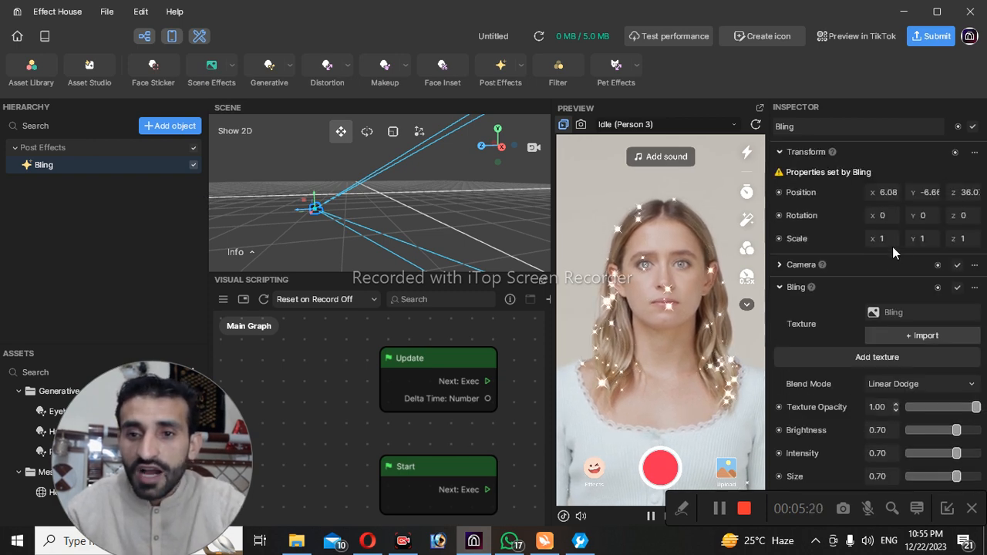
left_click(914, 316)
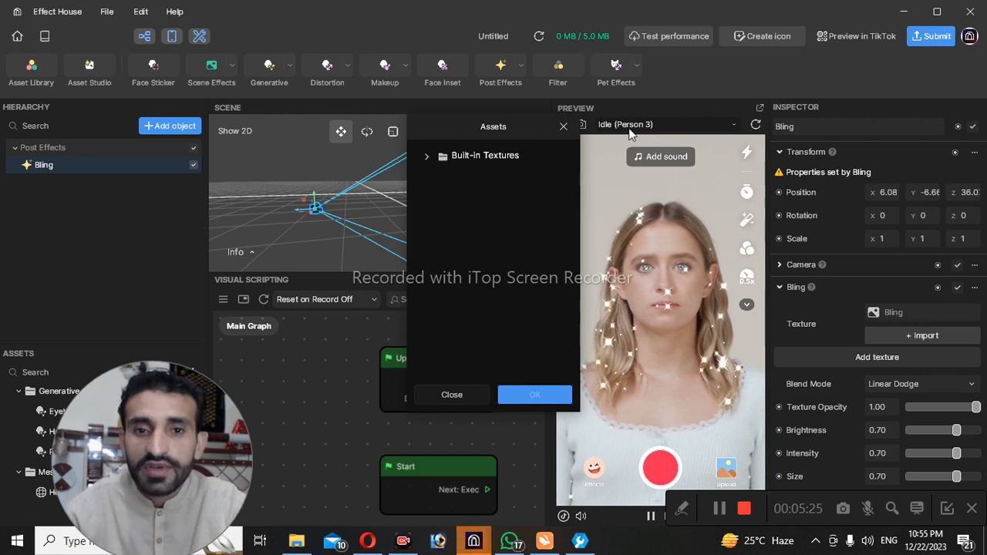
left_click(563, 127)
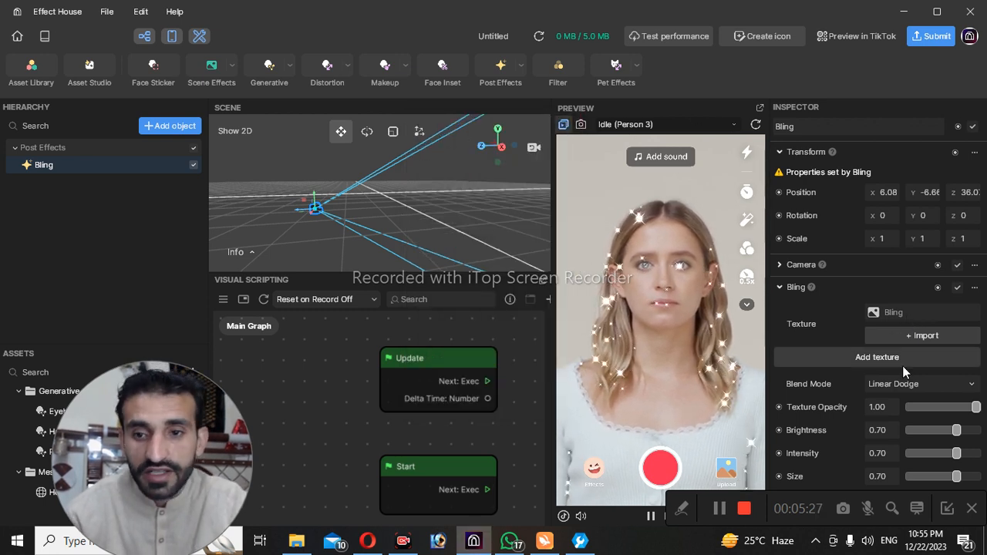
Set Color 1 of the Bling effect to dark red #820000
scroll(902, 367, "down", 2)
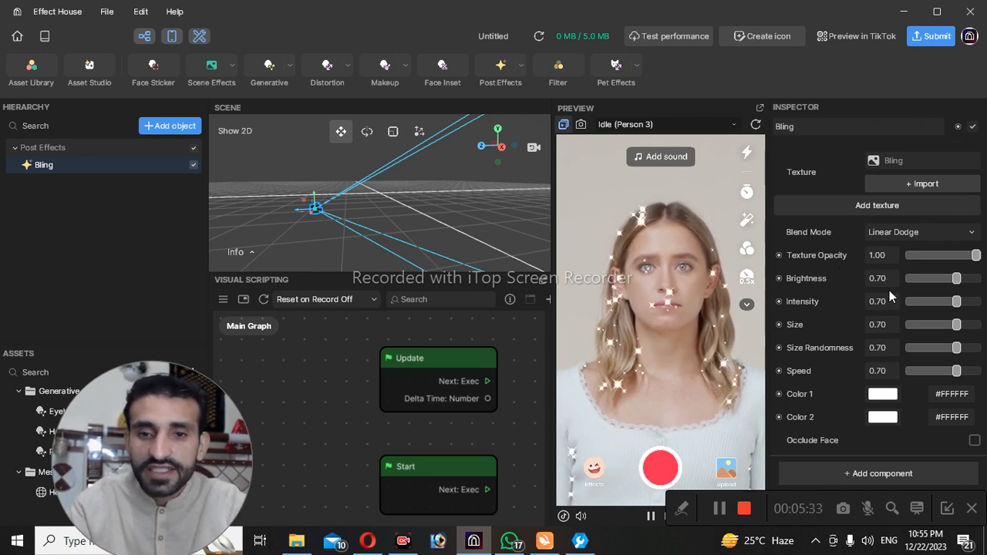
left_click(882, 394)
left_click(829, 318)
mouse_move(830, 319)
left_mouse_down()
mouse_move(852, 297)
mouse_move(862, 361)
left_mouse_up()
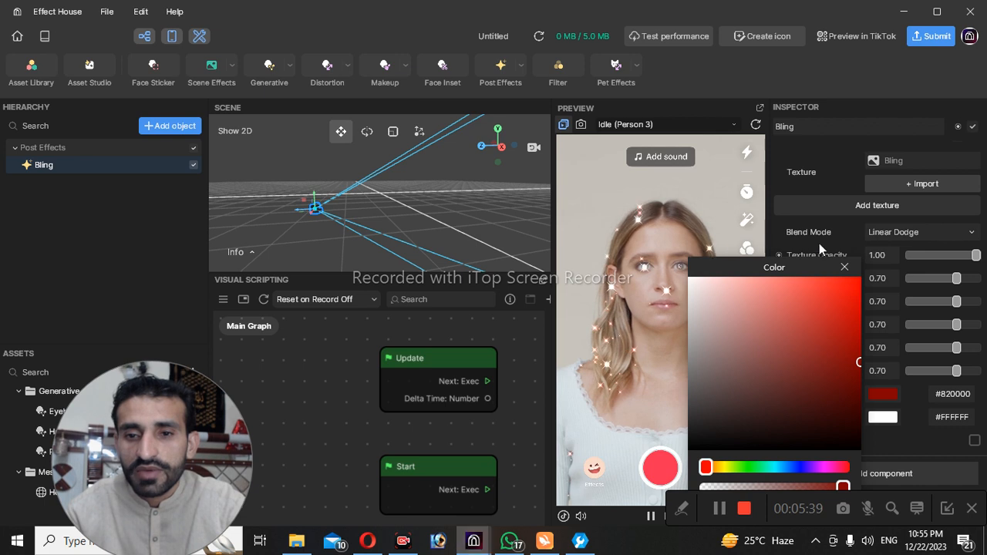
left_click(843, 266)
Set Color 2 of the Bling effect to bright red #E20303
left_click(882, 417)
left_click(805, 316)
mouse_move(855, 308)
left_mouse_down()
mouse_move(875, 304)
mouse_move(859, 305)
mouse_move(859, 319)
left_mouse_up()
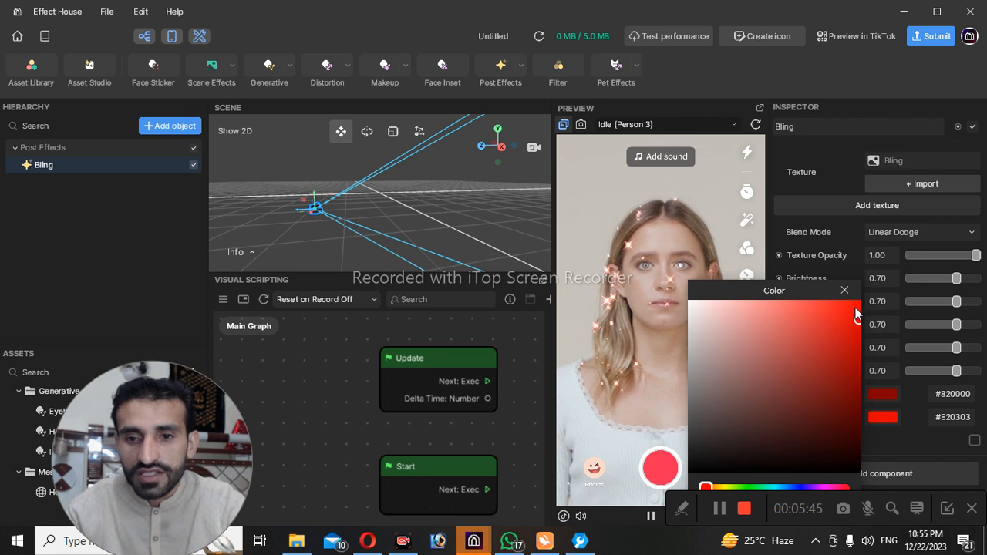
left_click(846, 291)
Set Bling's brightness, size and speed to 0.90, and its intensity and size randomness to 1.00
left_click_drag(956, 371, 970, 278)
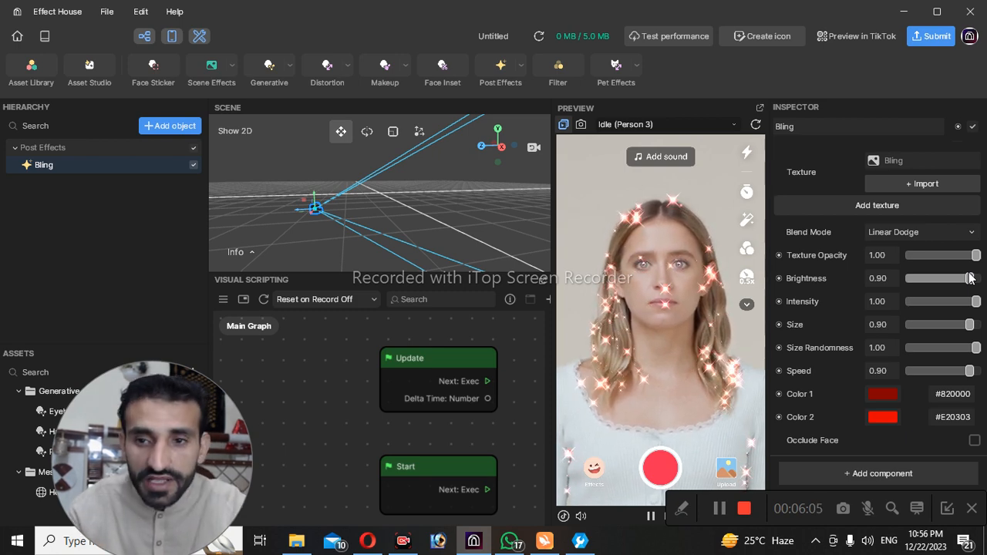
Try the Overlay, Screen, Color Burn and Linear Dodge blend modes on the Bling effect, ending with Multiply
left_click(943, 232)
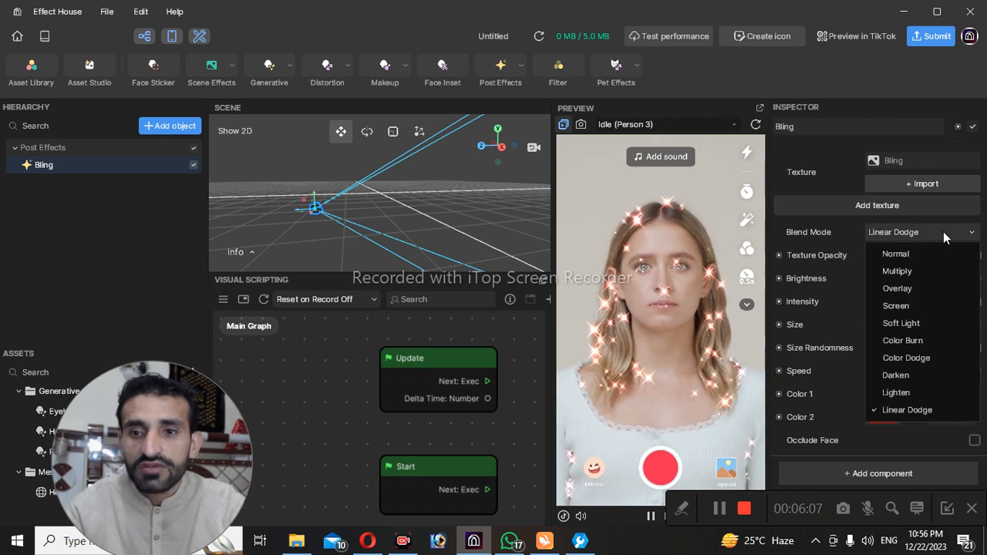
left_click(911, 290)
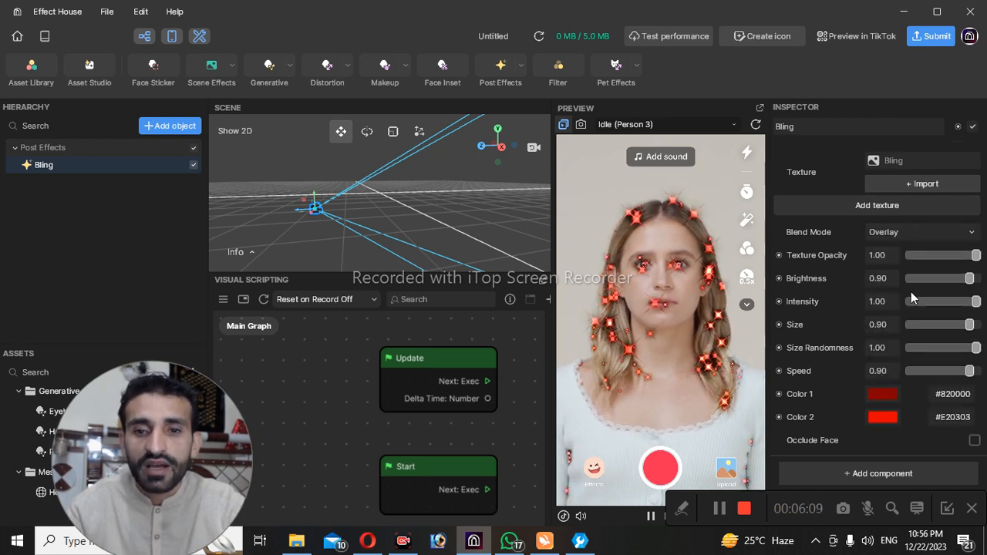
left_click(942, 232)
left_click(914, 307)
left_click(953, 232)
left_click(925, 340)
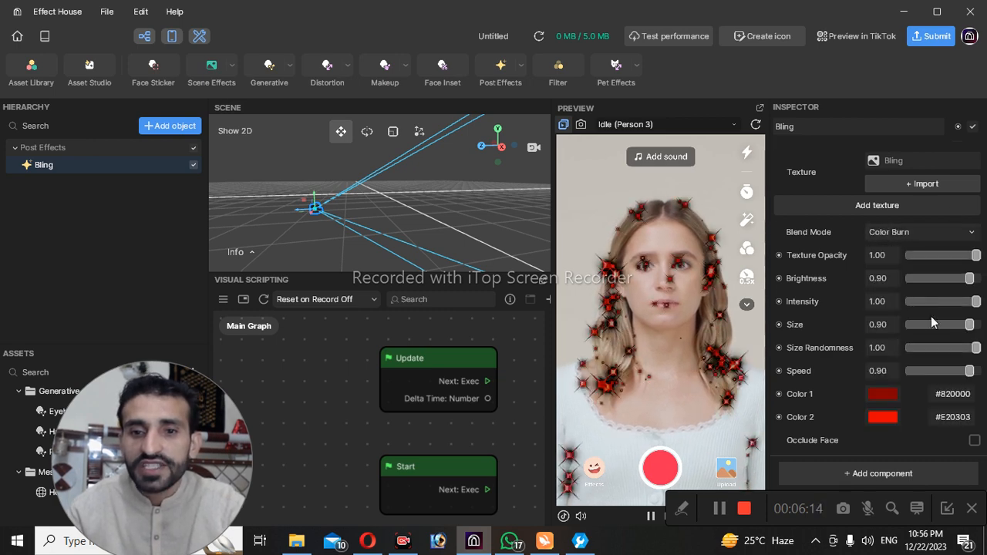
left_click(966, 232)
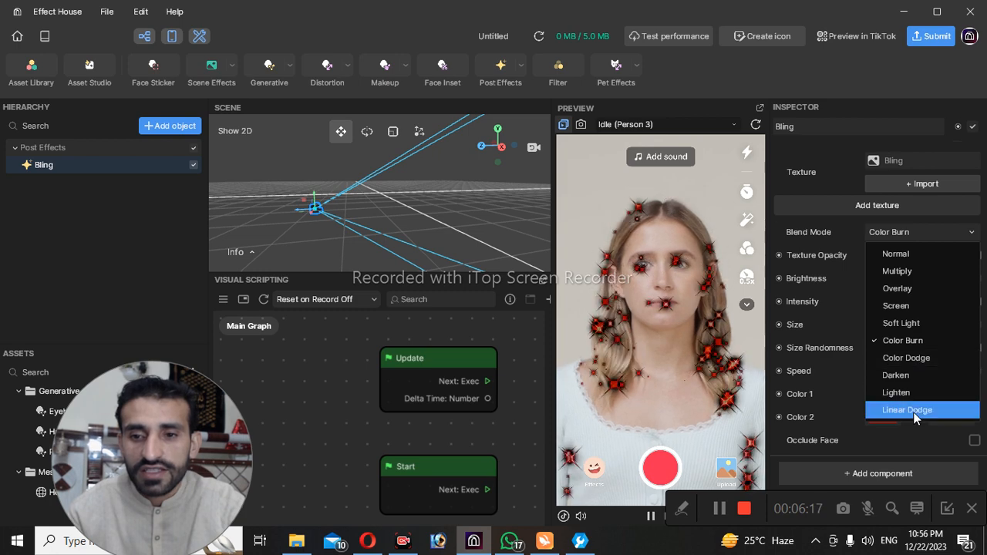
left_click(914, 414)
left_click(939, 231)
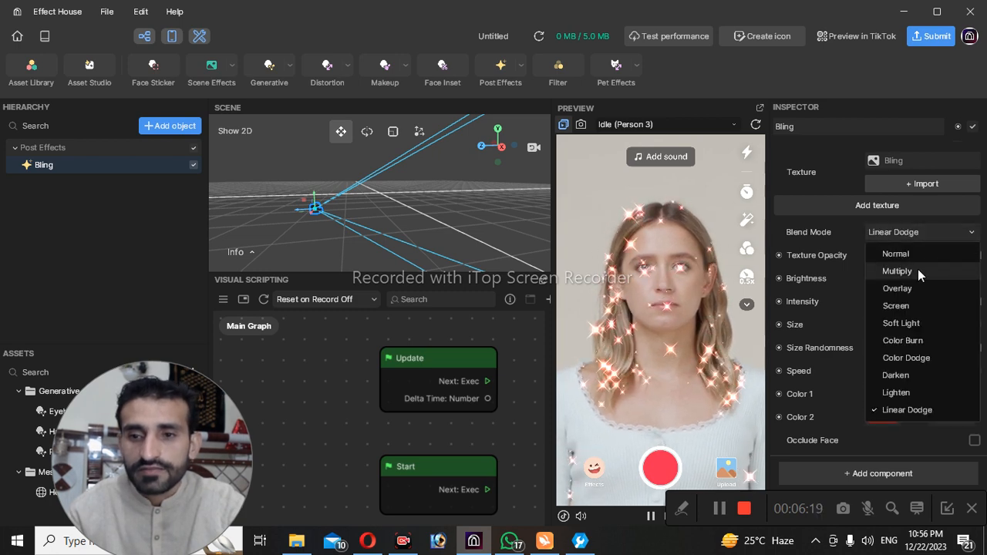
left_click(917, 270)
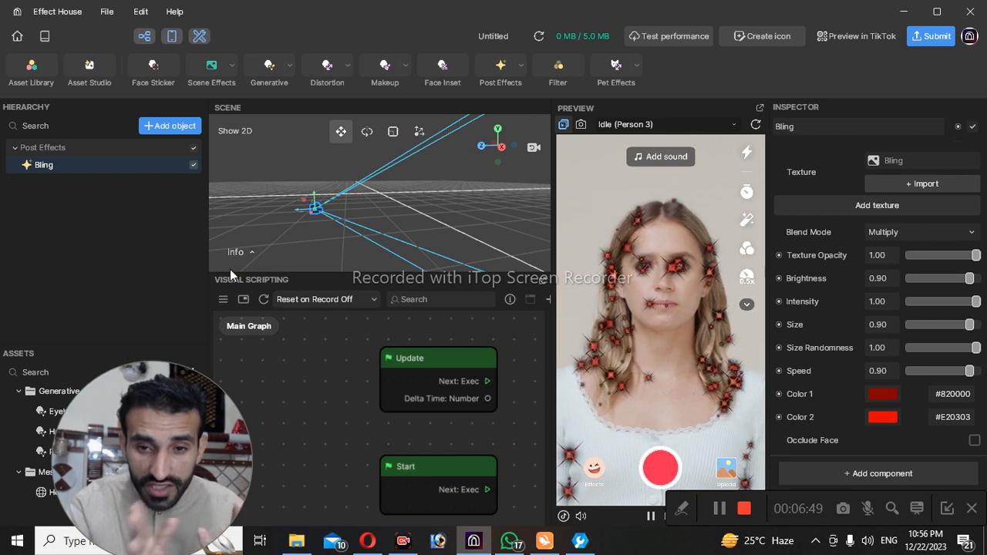
Add a Filter post effect alongside Bling and delete its Filter group from the hierarchy
left_click(185, 127)
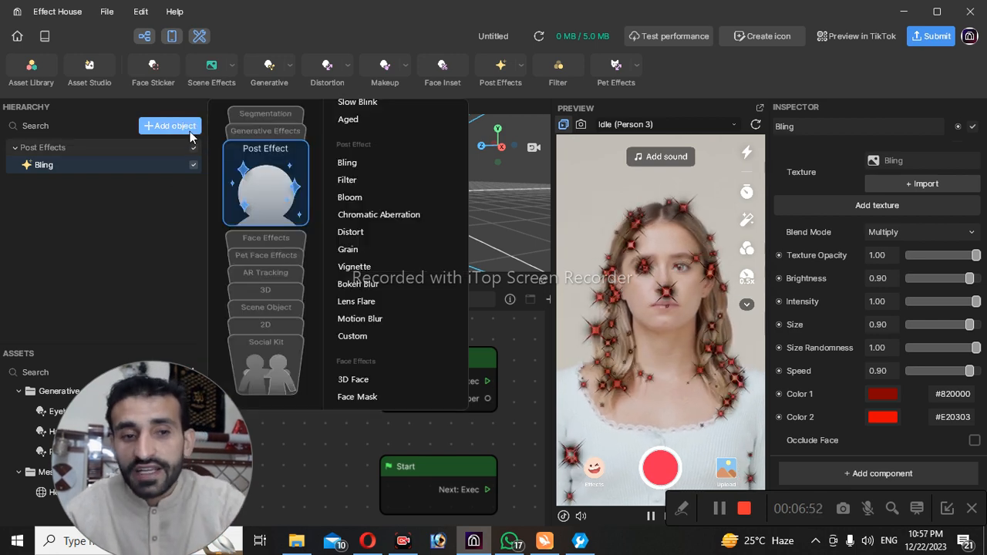
left_click(347, 180)
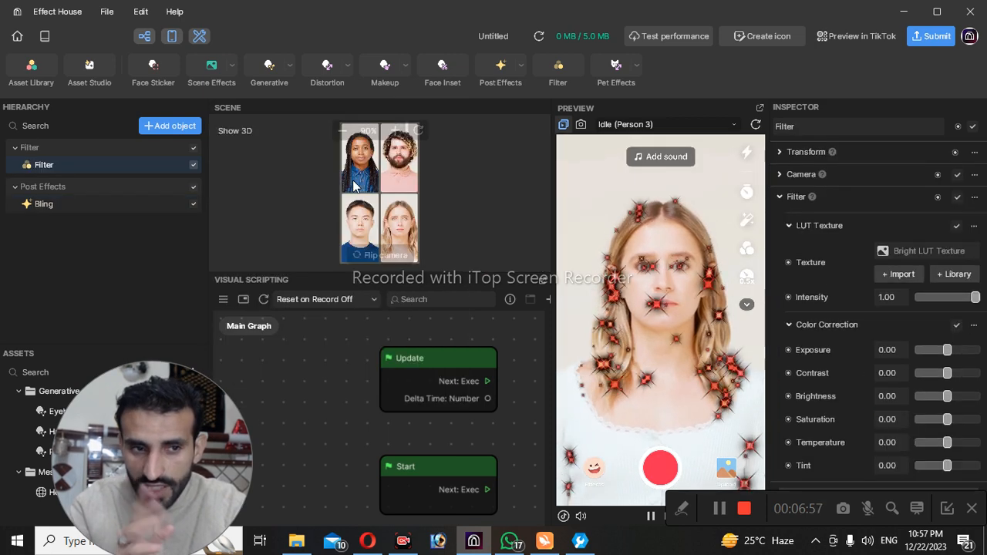
right_click(193, 153)
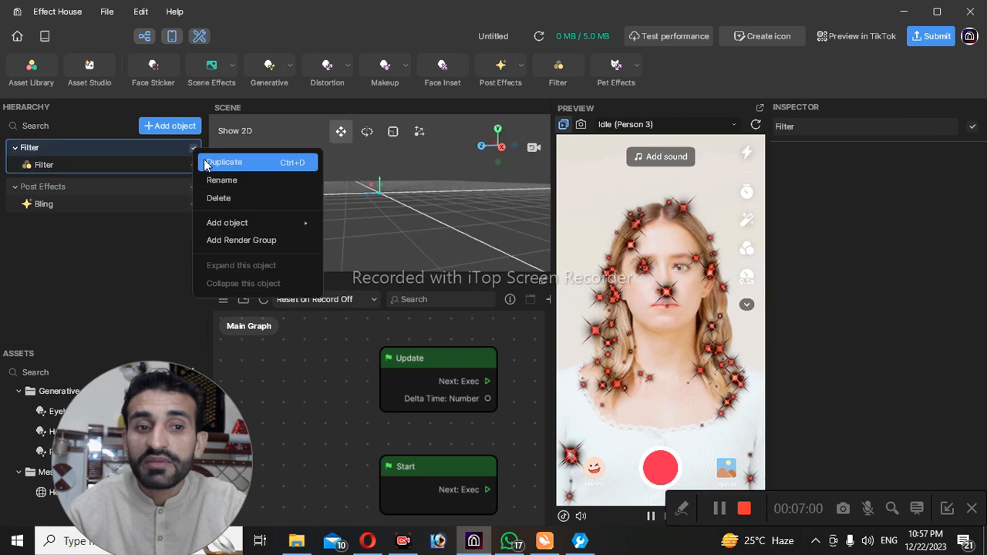
left_click(225, 199)
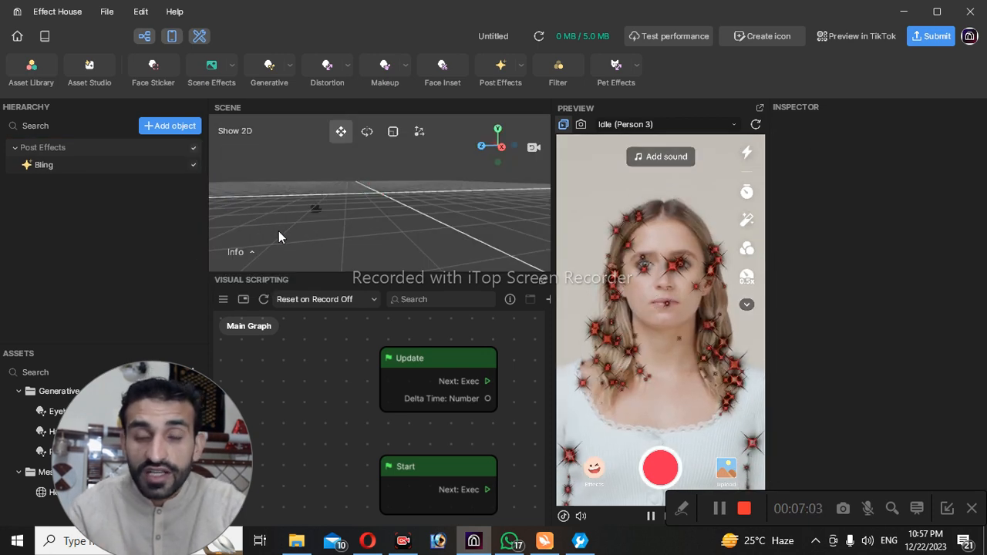
Delete the Post Effects group containing Bling and add a Filter post effect in its place
right_click(195, 152)
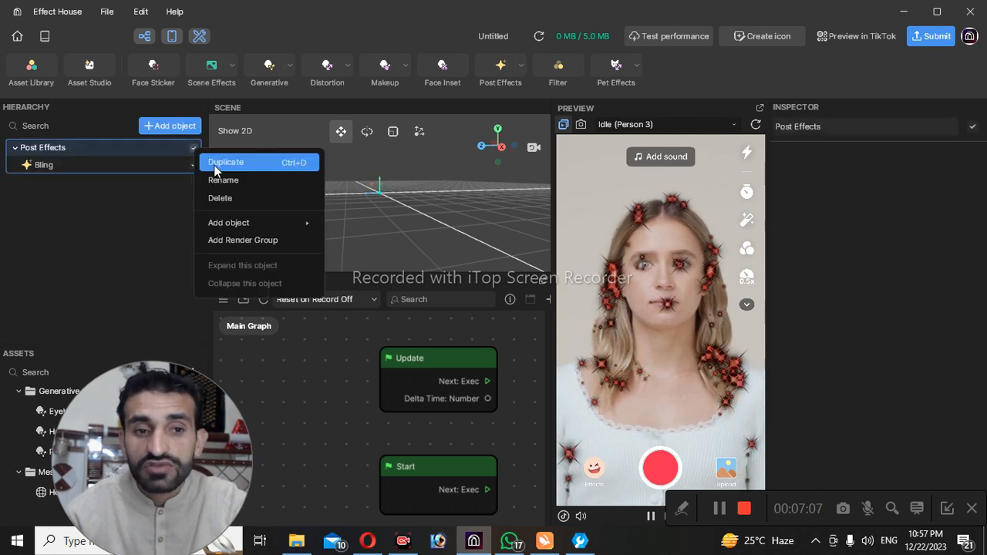
left_click(266, 198)
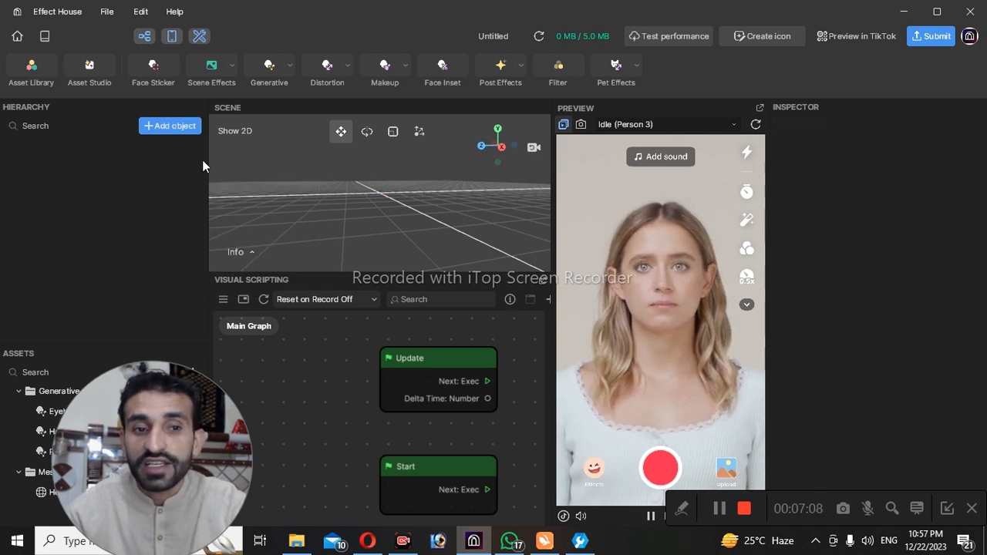
left_click(182, 126)
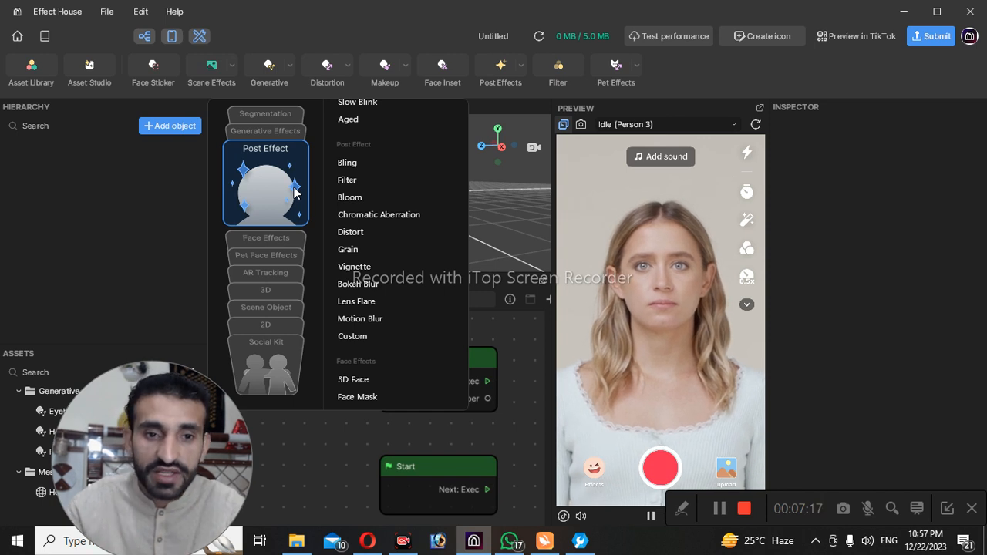
left_click(347, 180)
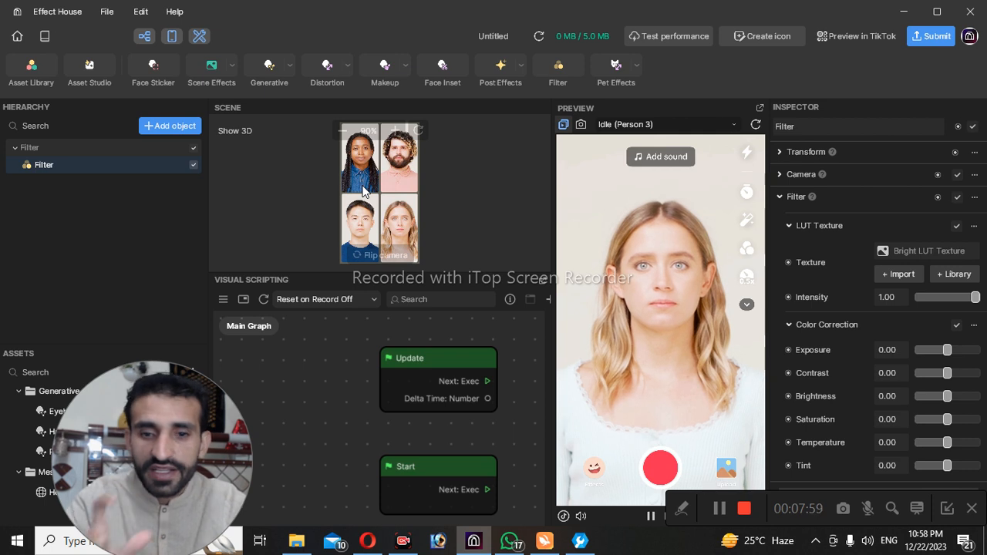
Check the filter's texture choices, examine the 555.png colour grid image from the desktop, and return to Effect House
left_click(904, 252)
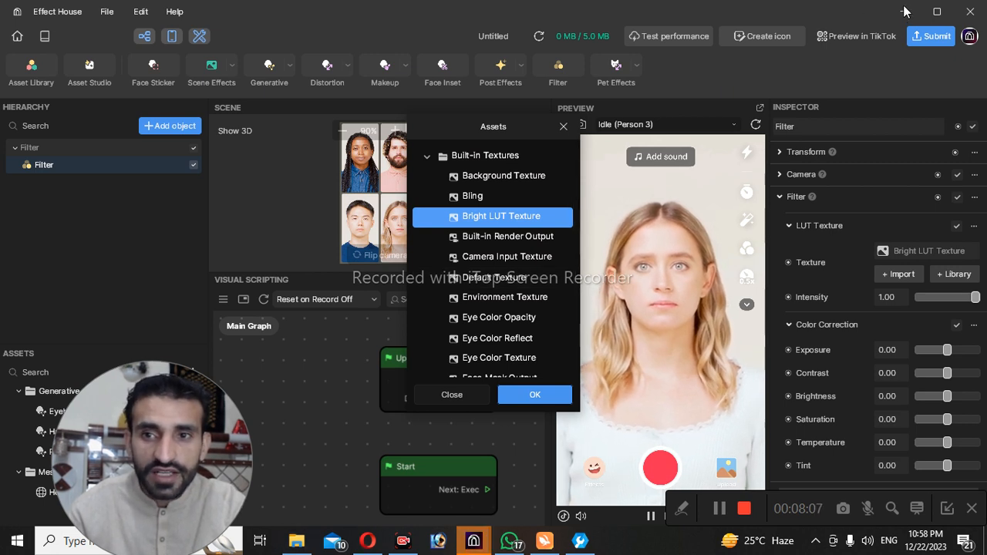
left_click(484, 393)
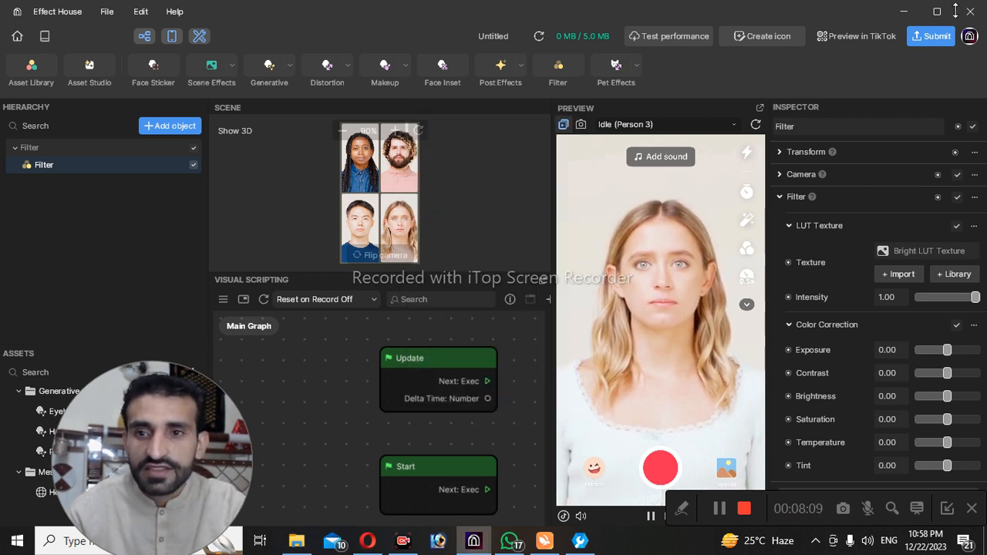
left_click(913, 13)
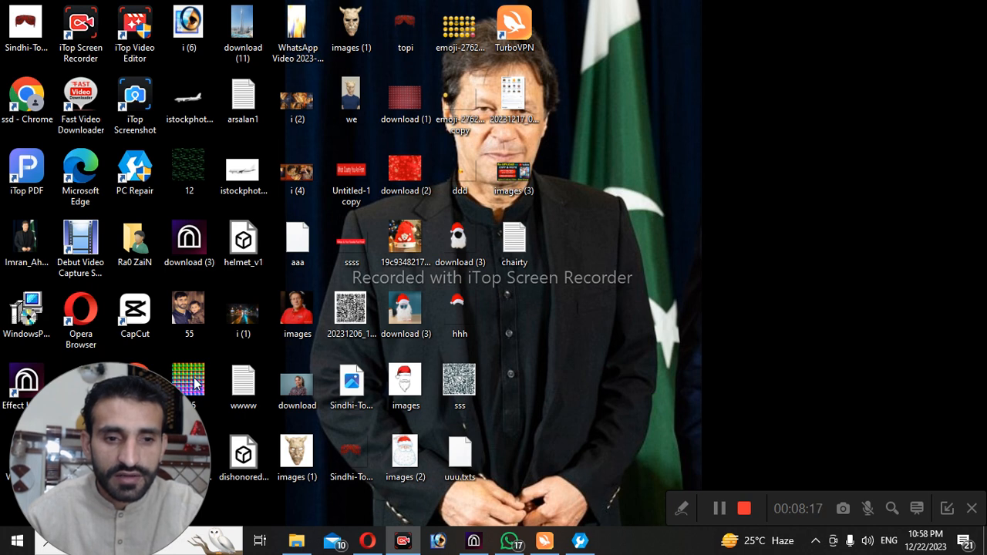
right_click(194, 389)
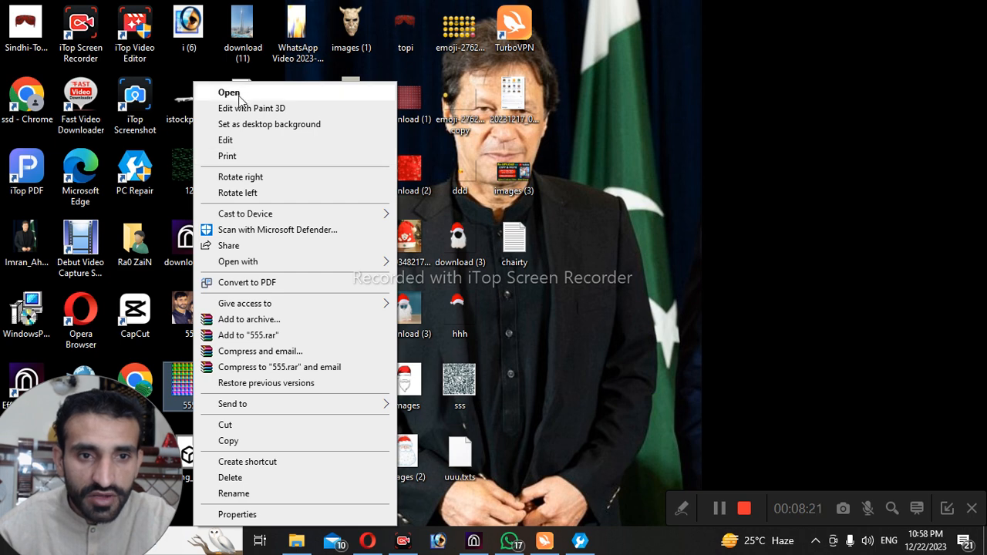
left_click(243, 94)
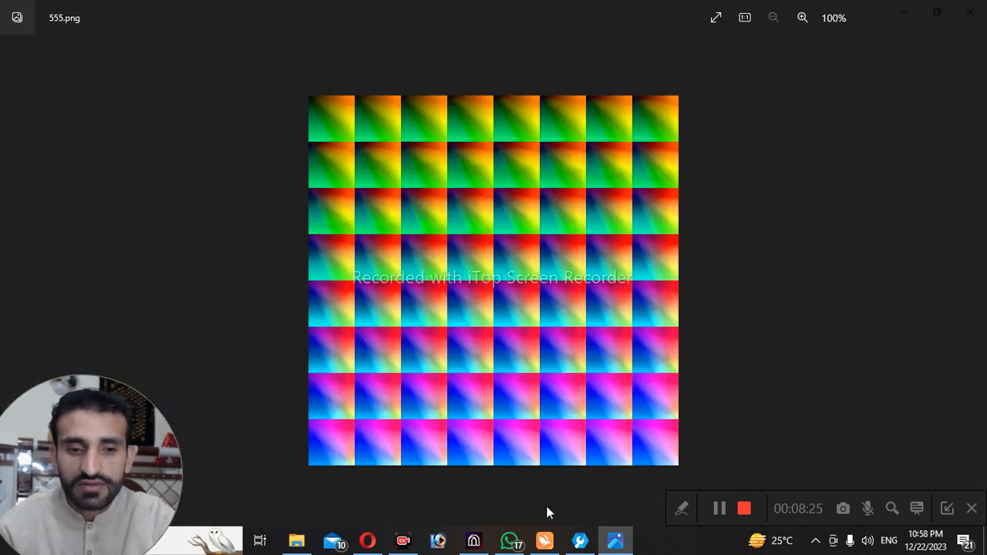
mouse_move(539, 528)
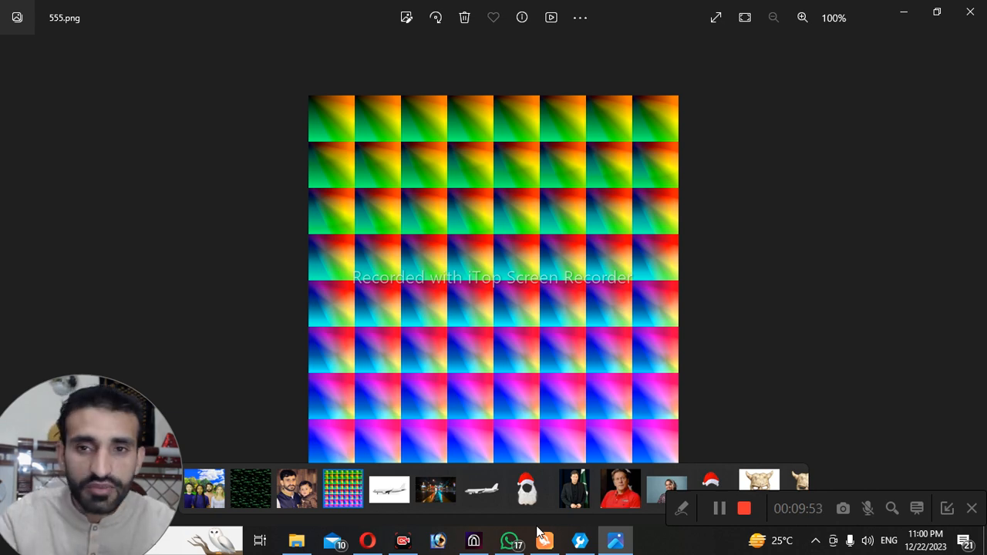
left_click(970, 11)
left_click(473, 542)
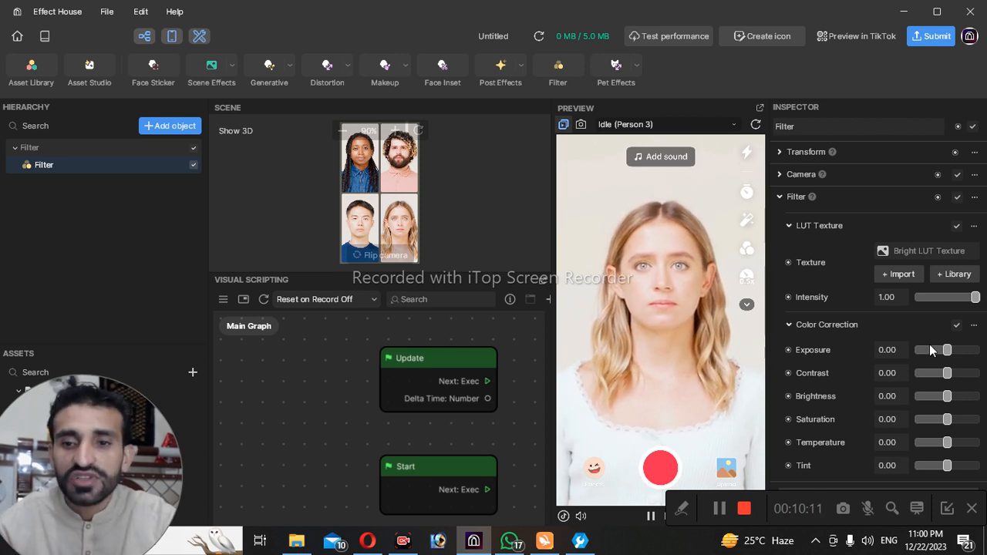
Set the filter's exposure, contrast and brightness to -0.10 and its saturation to 0.10
left_click_drag(948, 351, 943, 396)
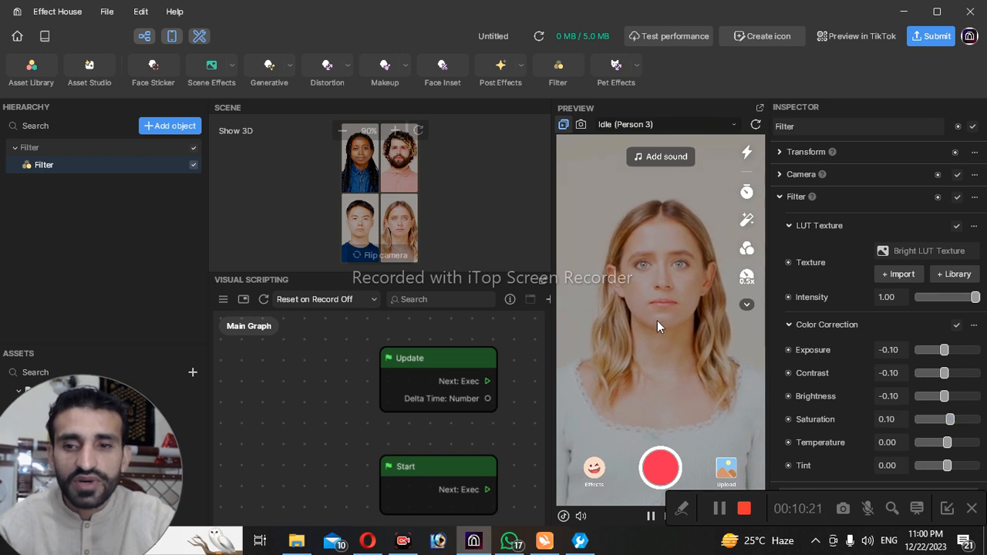
Look through the built-in textures offered for the filter's LUT texture without changing the selection
left_click(889, 250)
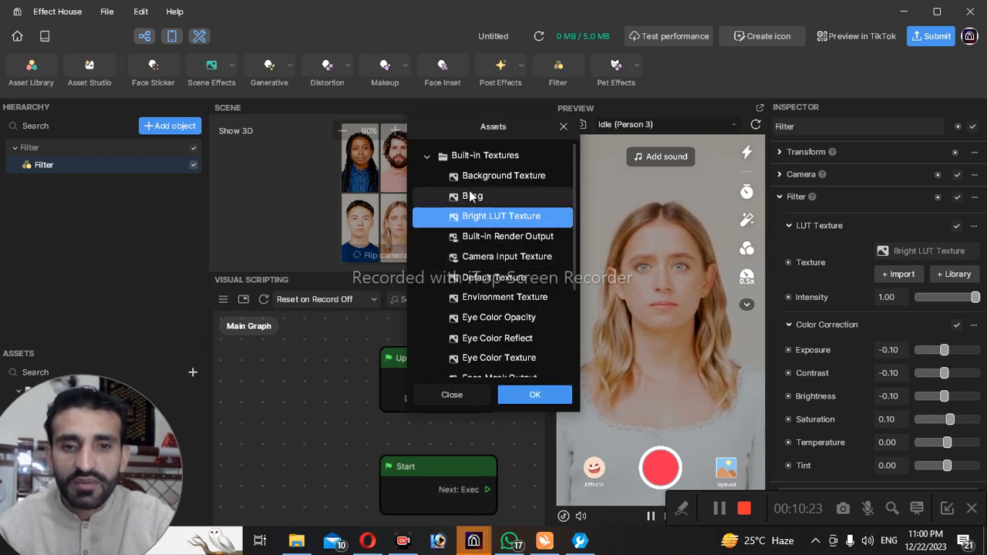
scroll(501, 258, "down", 3)
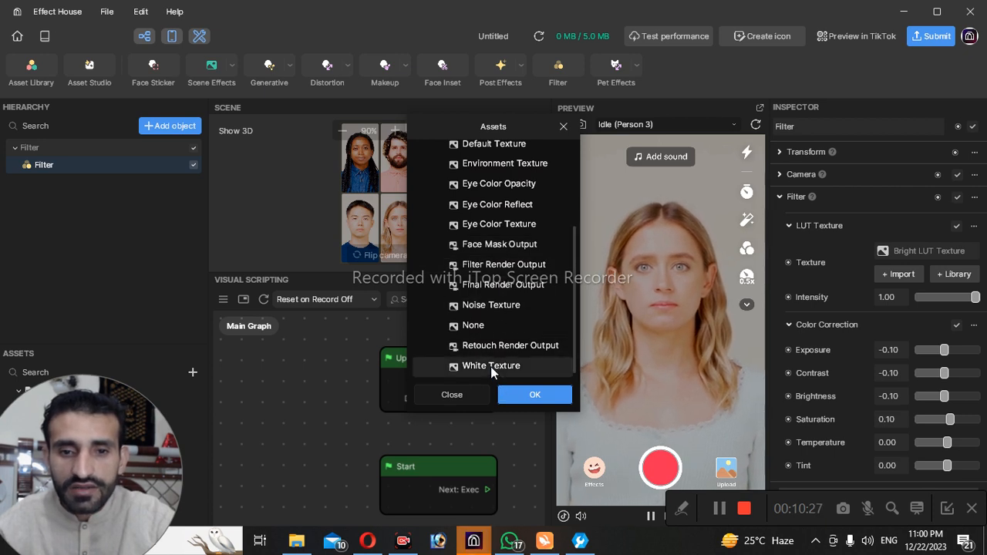
scroll(509, 270, "up", 3)
scroll(505, 274, "down", 3)
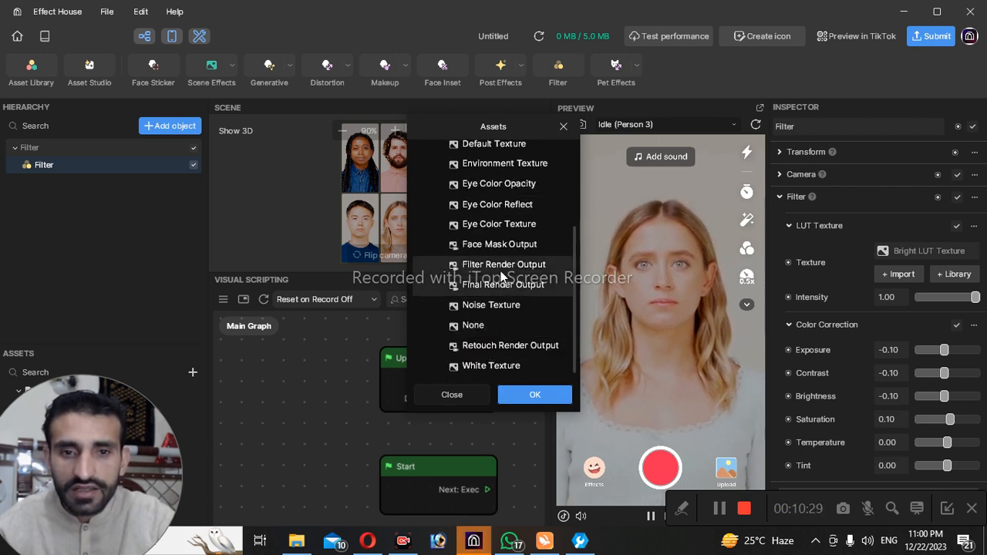
scroll(501, 204, "up", 3)
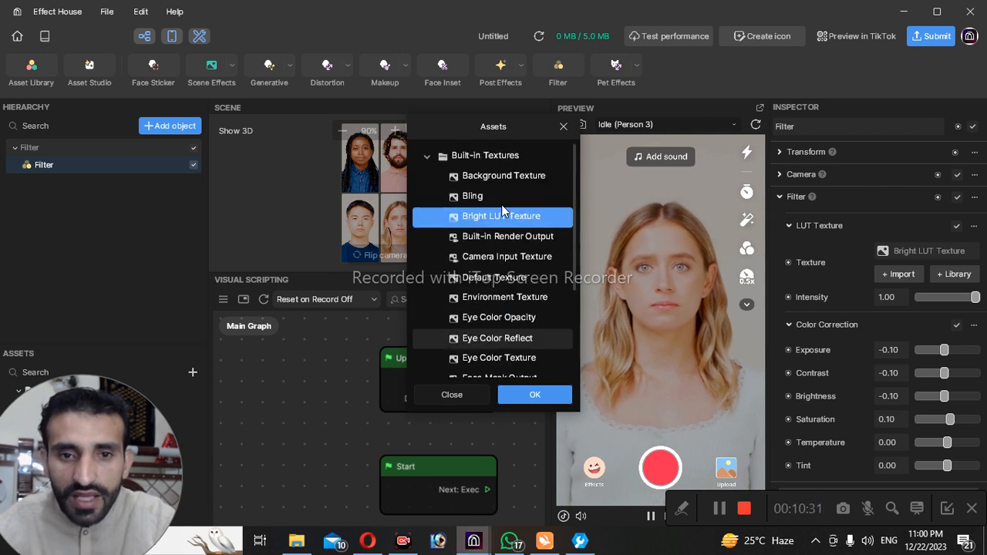
left_click(564, 130)
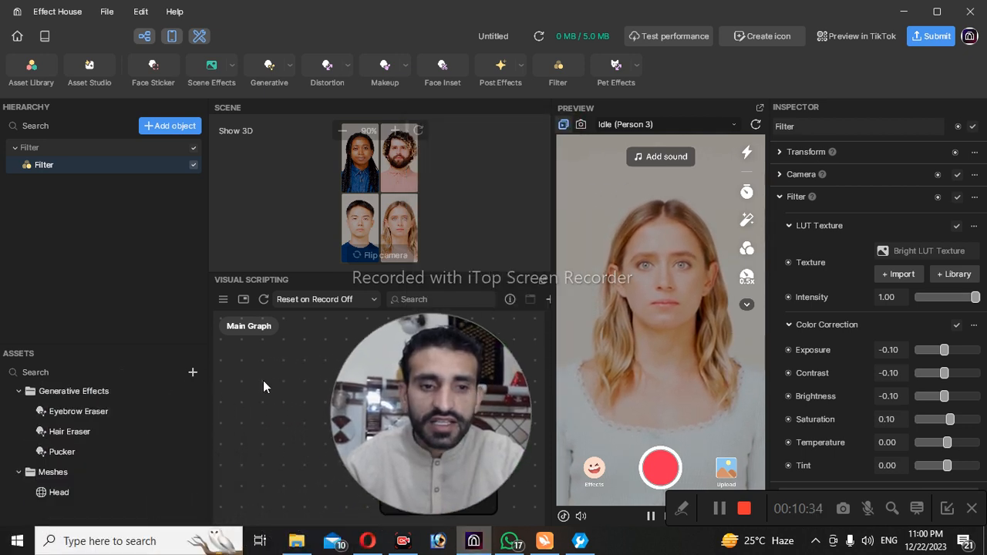
Add a Blue to Yellow LUT Texture to the project's assets
left_click(193, 371)
mouse_move(284, 362)
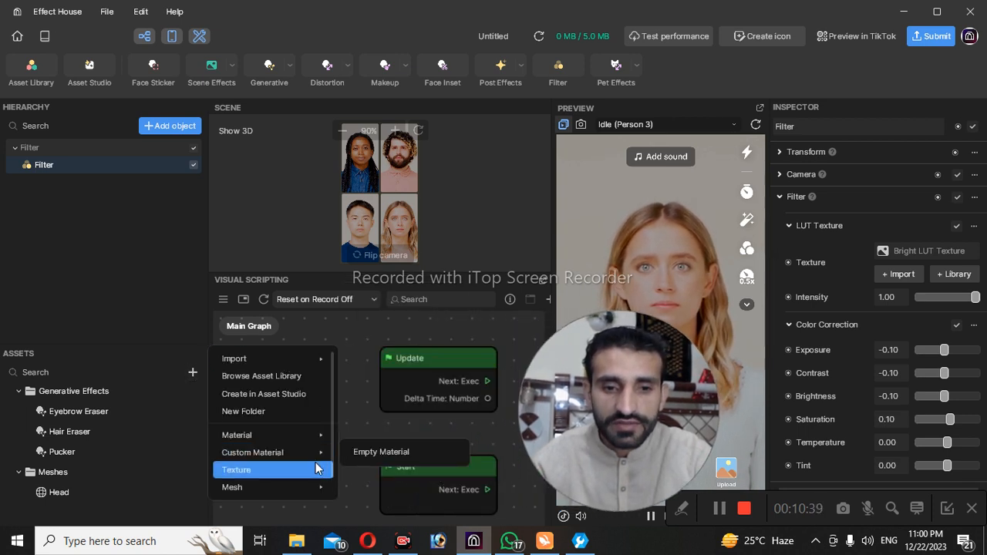
mouse_move(317, 469)
mouse_move(389, 418)
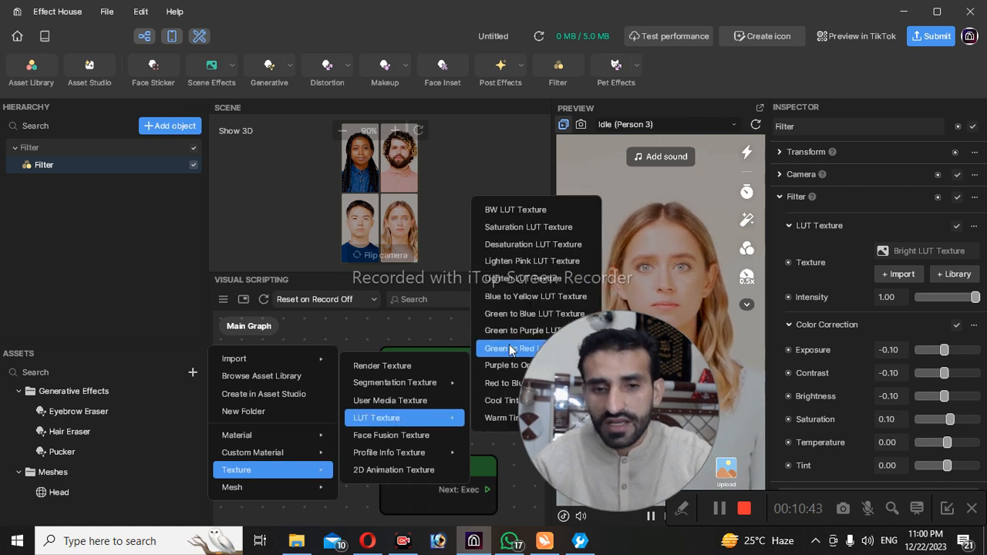
left_click(503, 298)
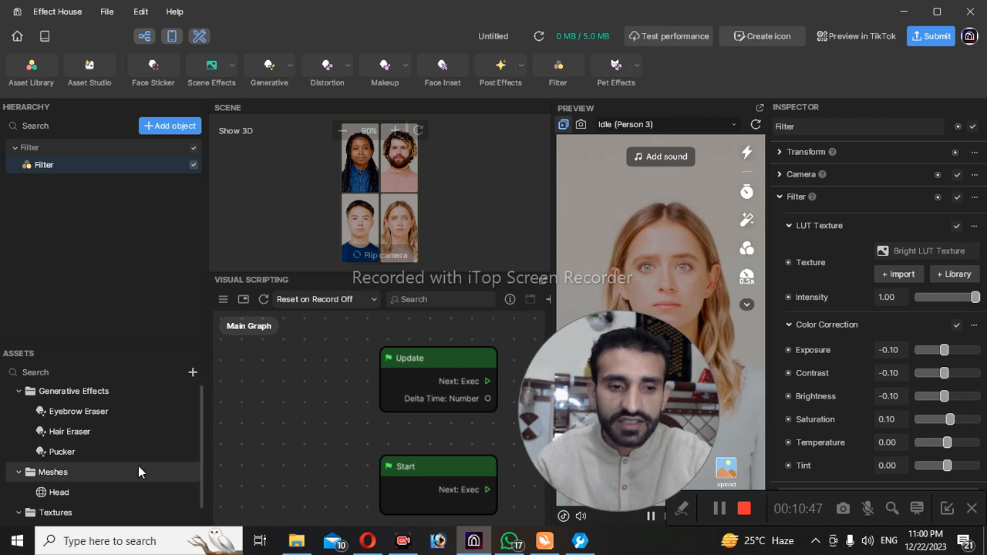
scroll(131, 469, "down", 1)
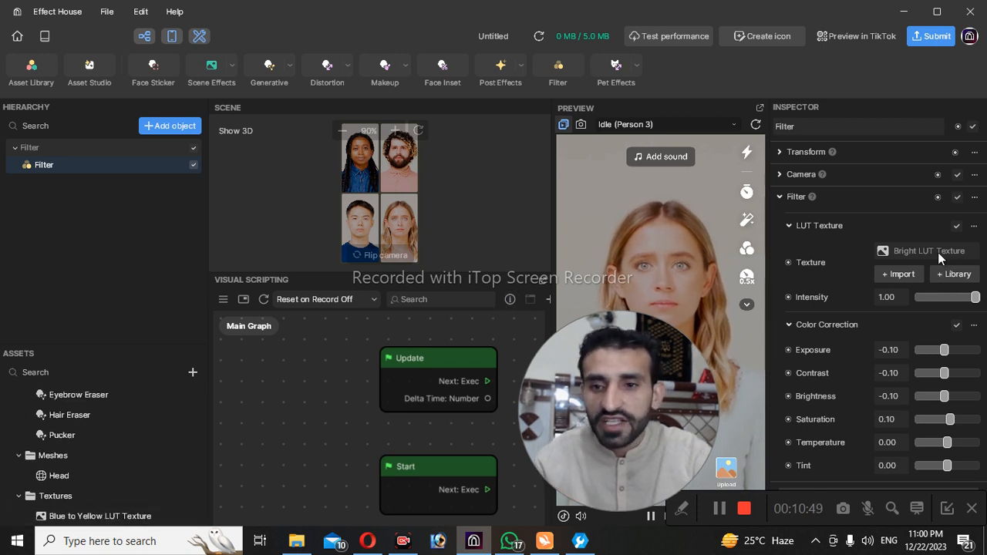
Assign the Blue to Yellow LUT Texture as the filter's LUT texture
left_click(916, 249)
scroll(505, 309, "down", 3)
scroll(505, 309, "up", 3)
scroll(505, 309, "down", 5)
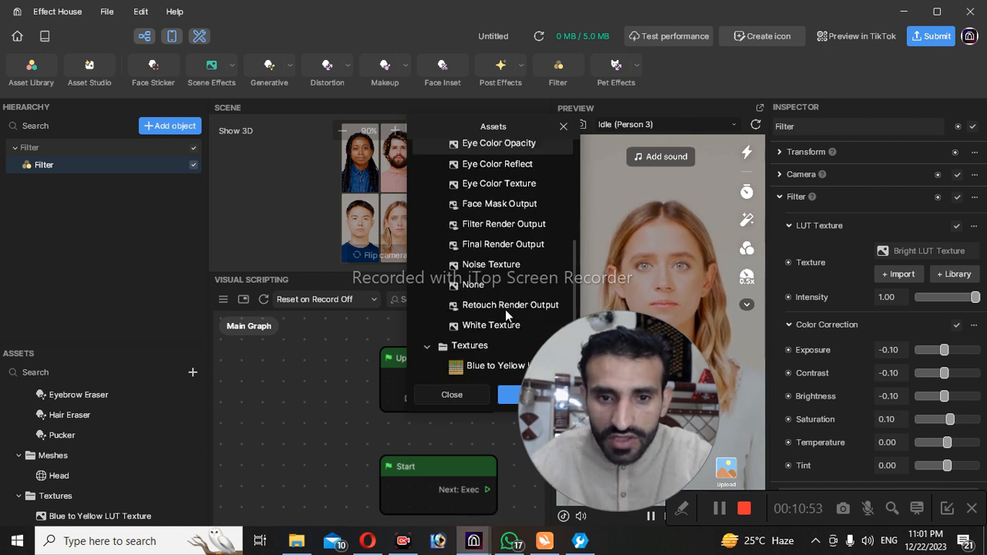
left_click(495, 368)
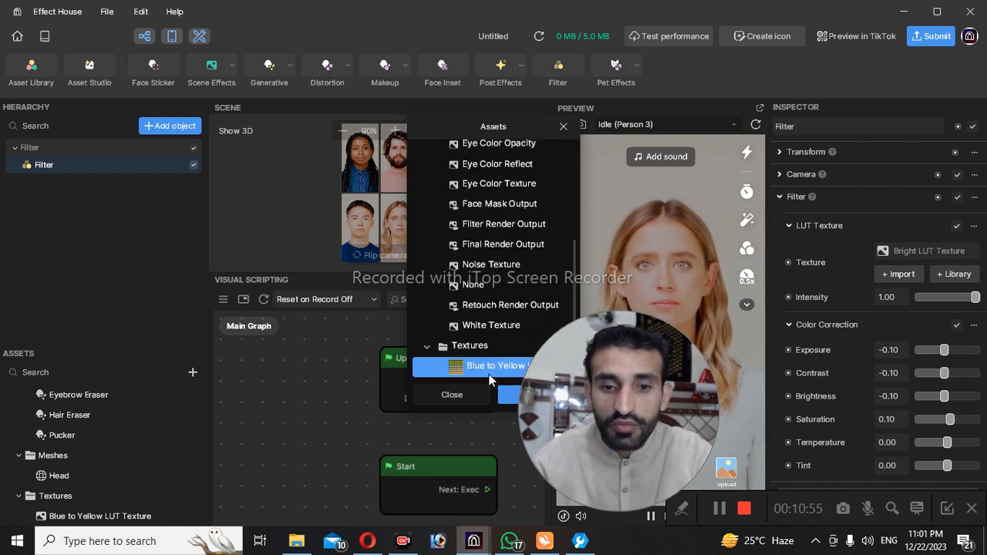
left_click(509, 395)
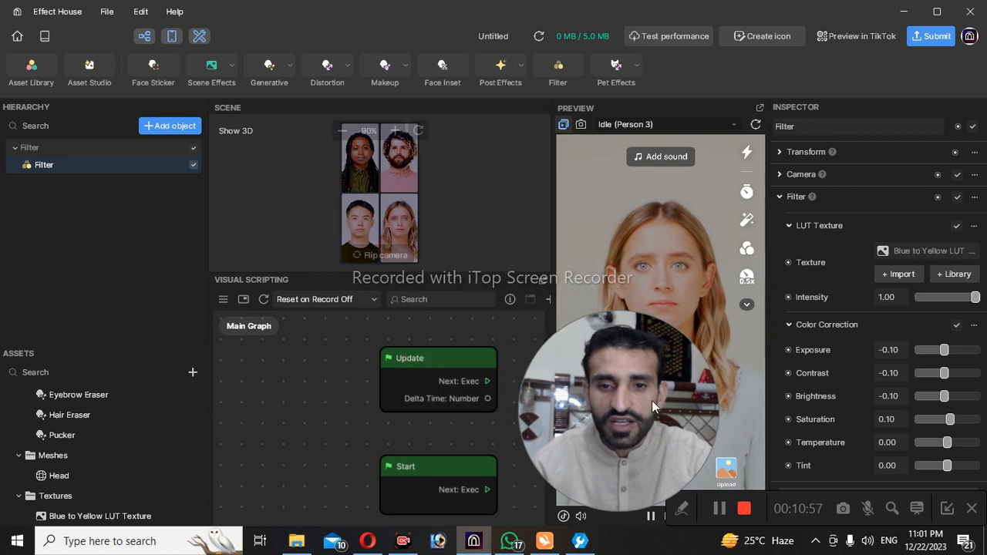
left_click_drag(651, 400, 332, 400)
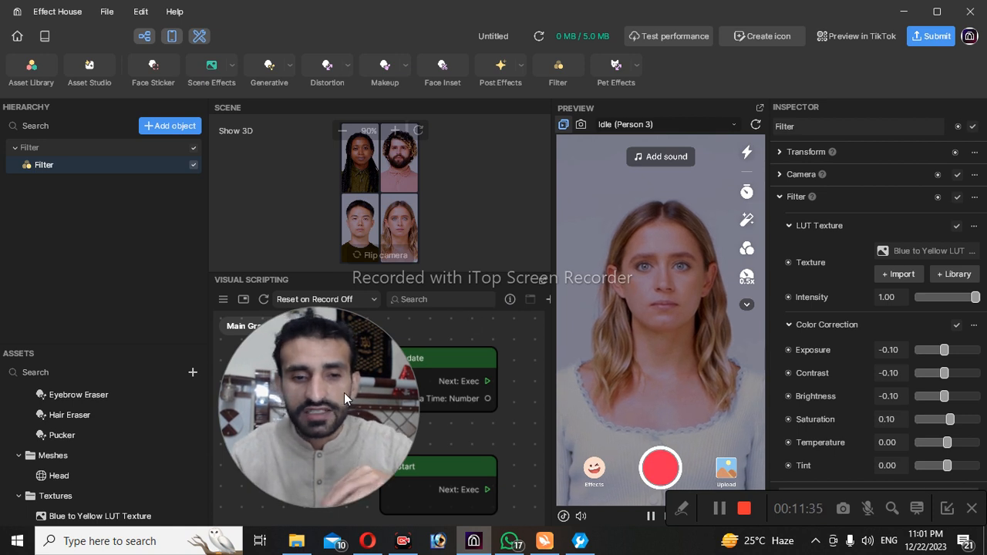
left_click_drag(344, 392, 159, 440)
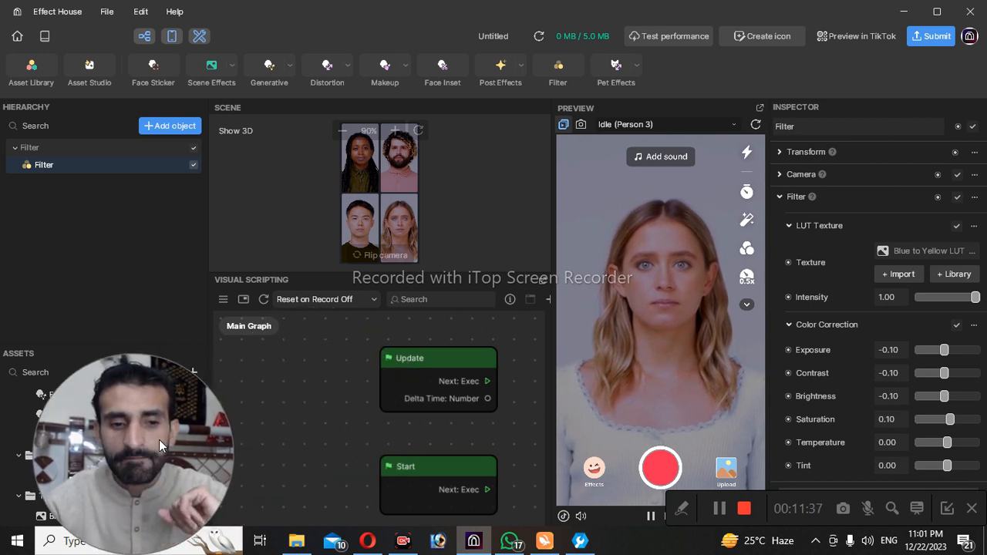